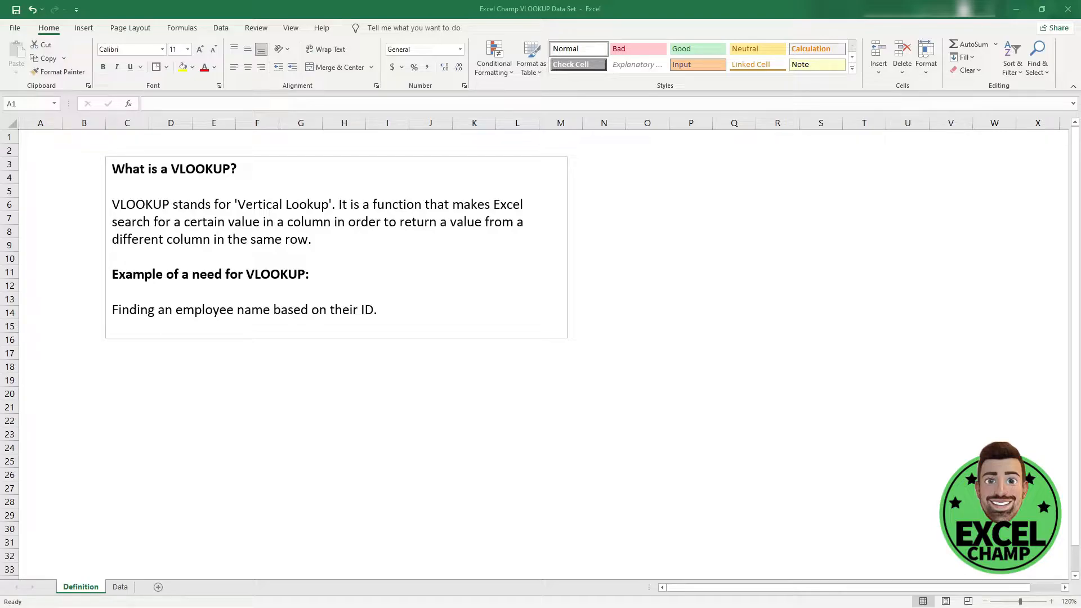
Open the Data sheet and examine the columns of the Sales Orders and Sales Reps tables, including the order employee IDs
{"action": "left_click", "coordinate": [122, 592]}
{"action": "left_click", "coordinate": [121, 589]}
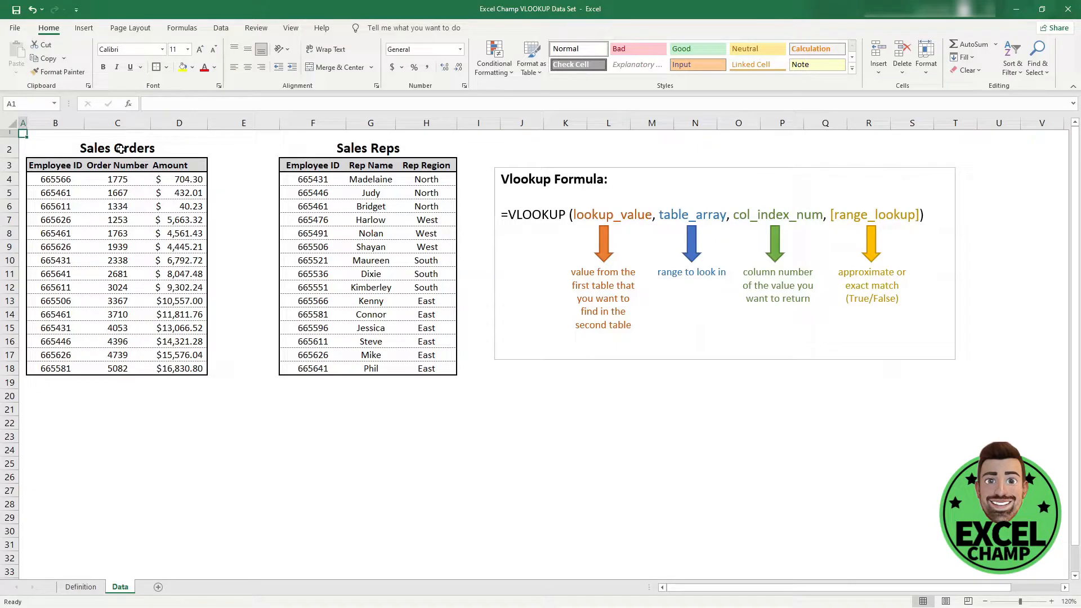
{"action": "left_click", "coordinate": [59, 165]}
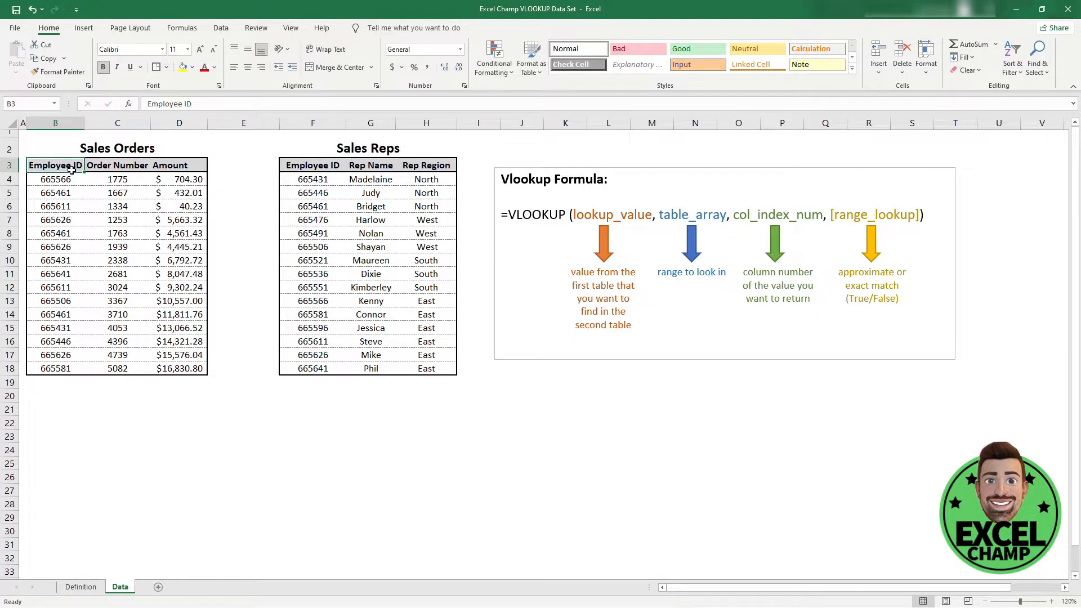
{"action": "left_click", "coordinate": [116, 167]}
{"action": "left_click", "coordinate": [172, 165]}
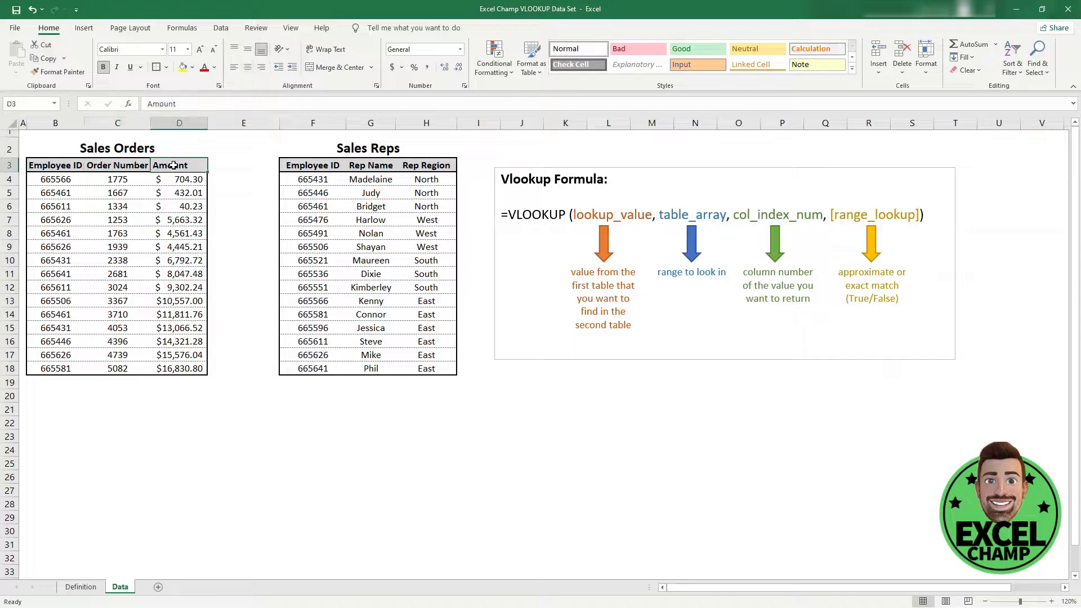
{"action": "left_click", "coordinate": [369, 147]}
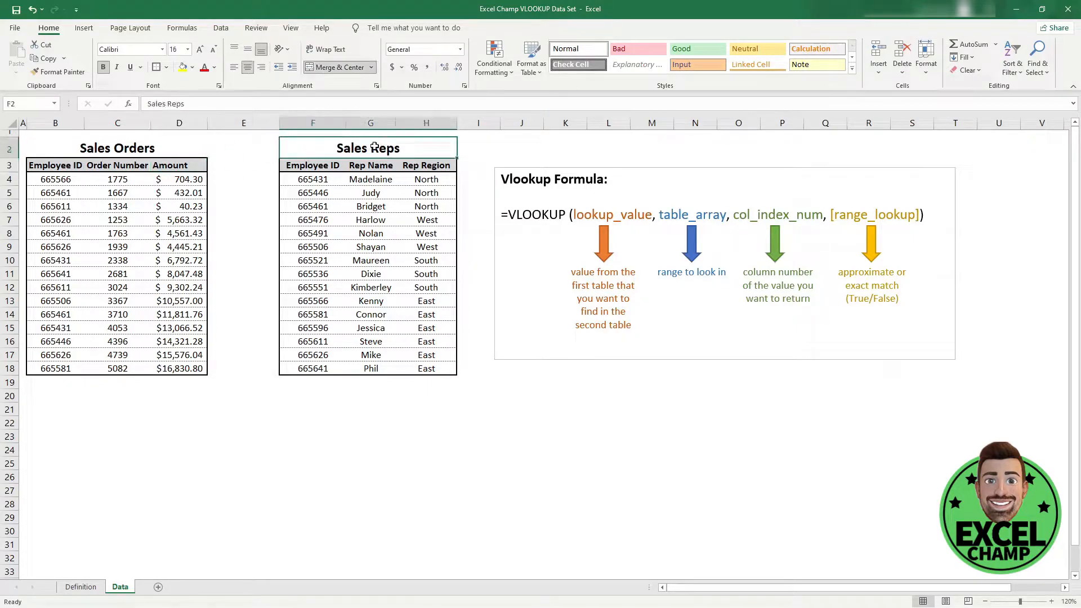
{"action": "left_click", "coordinate": [319, 166]}
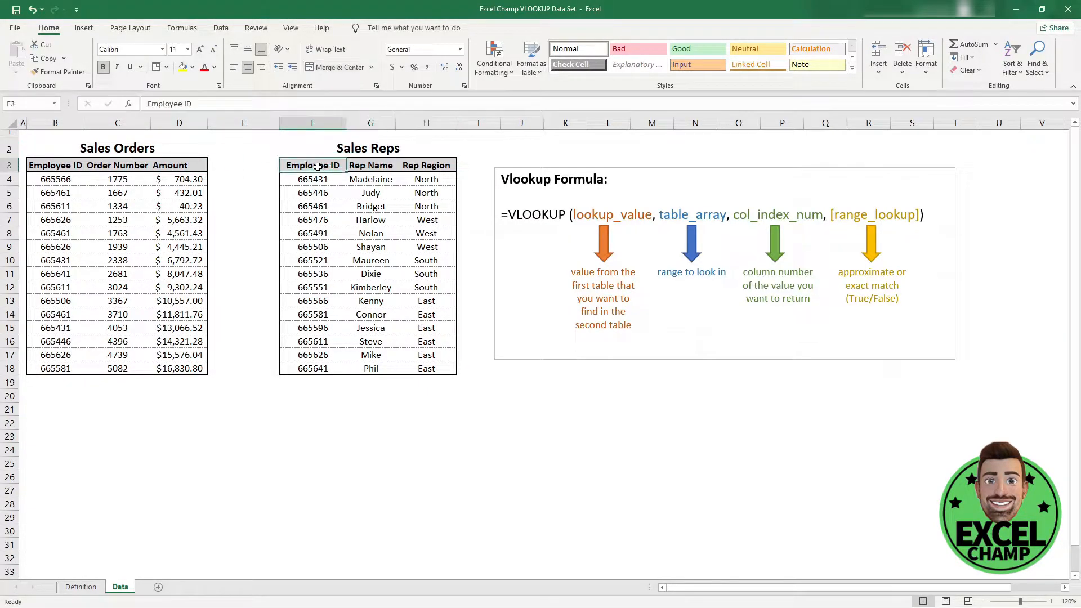
{"action": "left_click", "coordinate": [381, 166]}
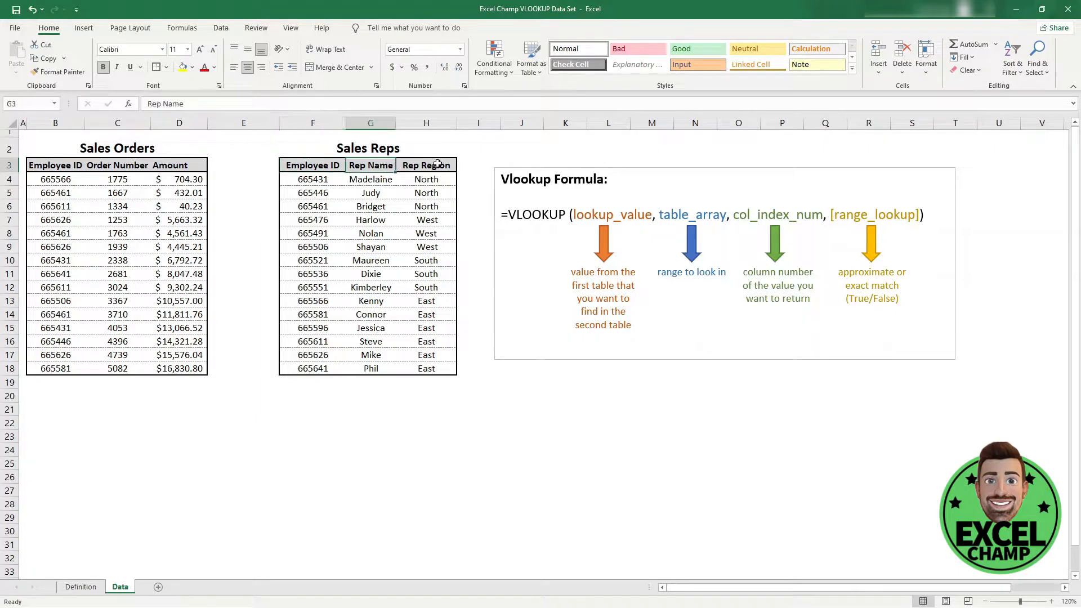
{"action": "left_click", "coordinate": [440, 166]}
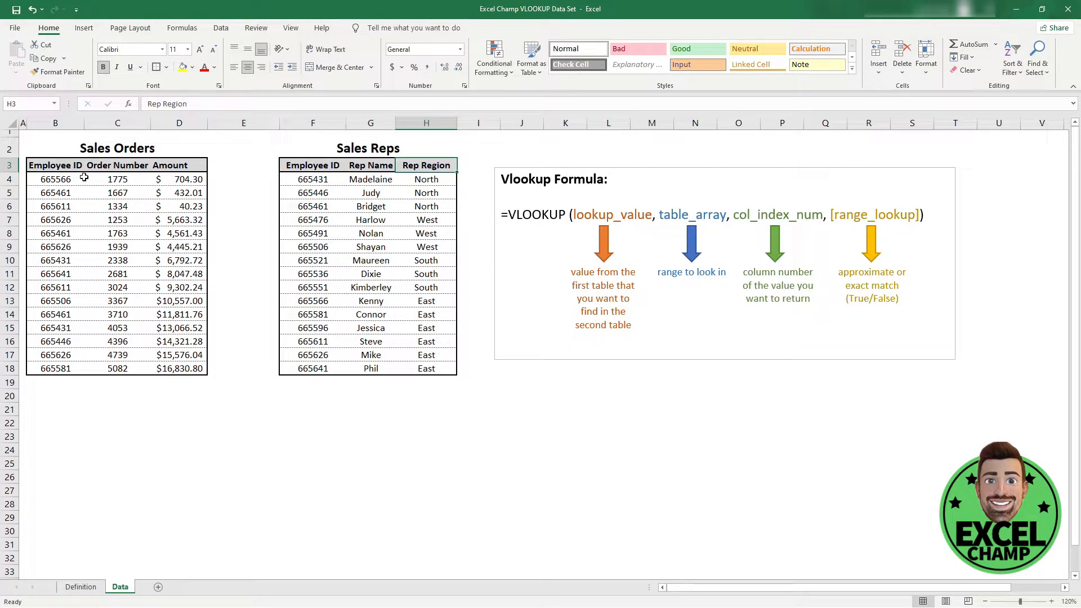
{"action": "left_click_drag", "start_coordinate": [113, 146], "coordinate": [120, 367]}
{"action": "left_click_drag", "start_coordinate": [59, 178], "coordinate": [62, 370]}
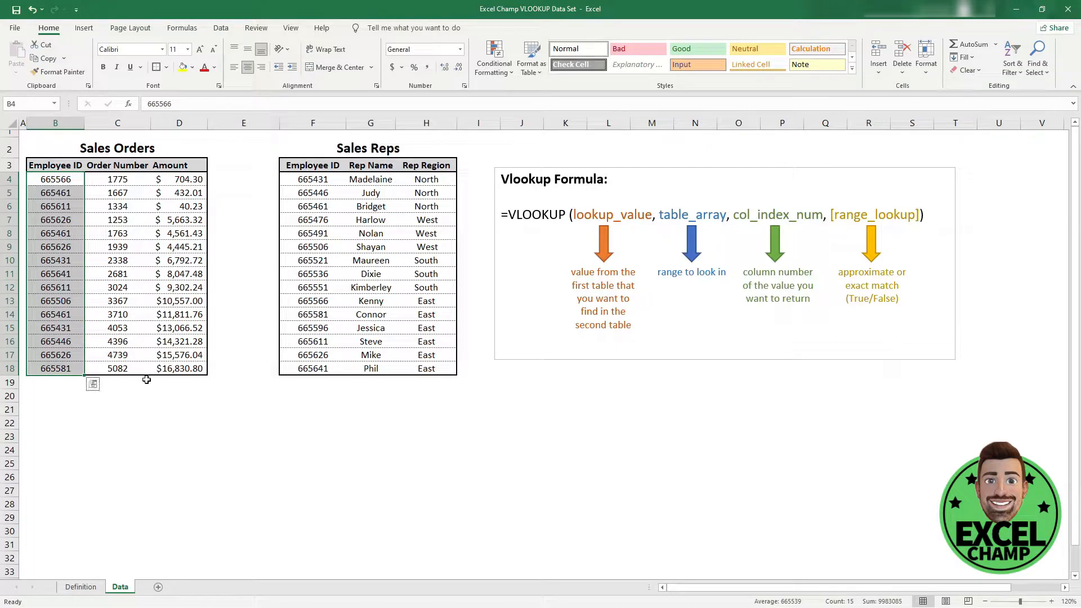
{"action": "left_click", "coordinate": [128, 229]}
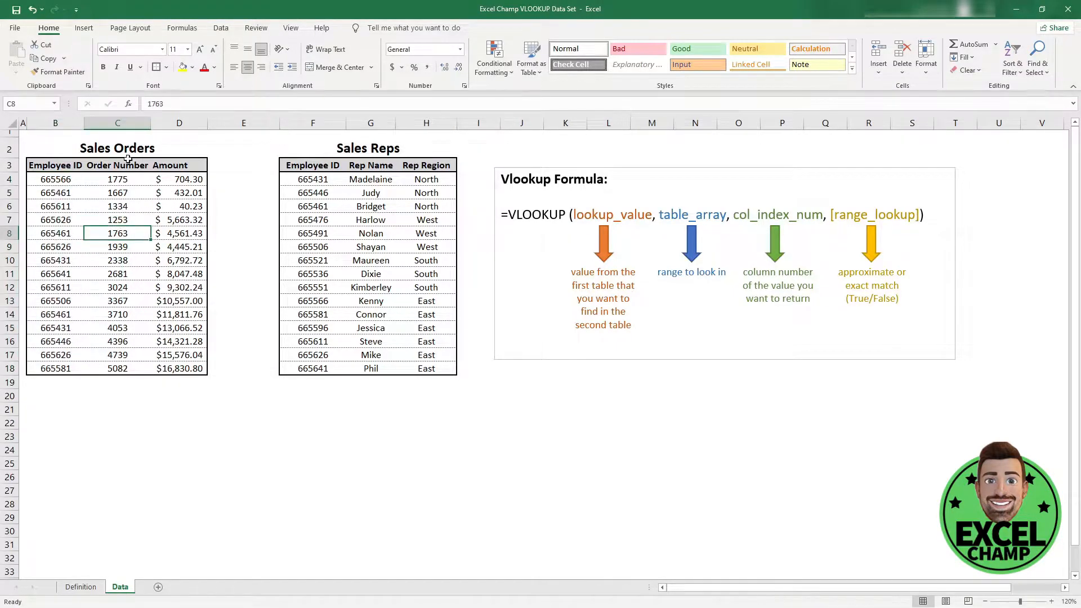
Insert a blank column between Employee ID and Order Number in the Sales Orders table
{"action": "left_click", "coordinate": [100, 123]}
{"action": "right_click", "coordinate": [100, 122]}
{"action": "key", "text": "Escape"}
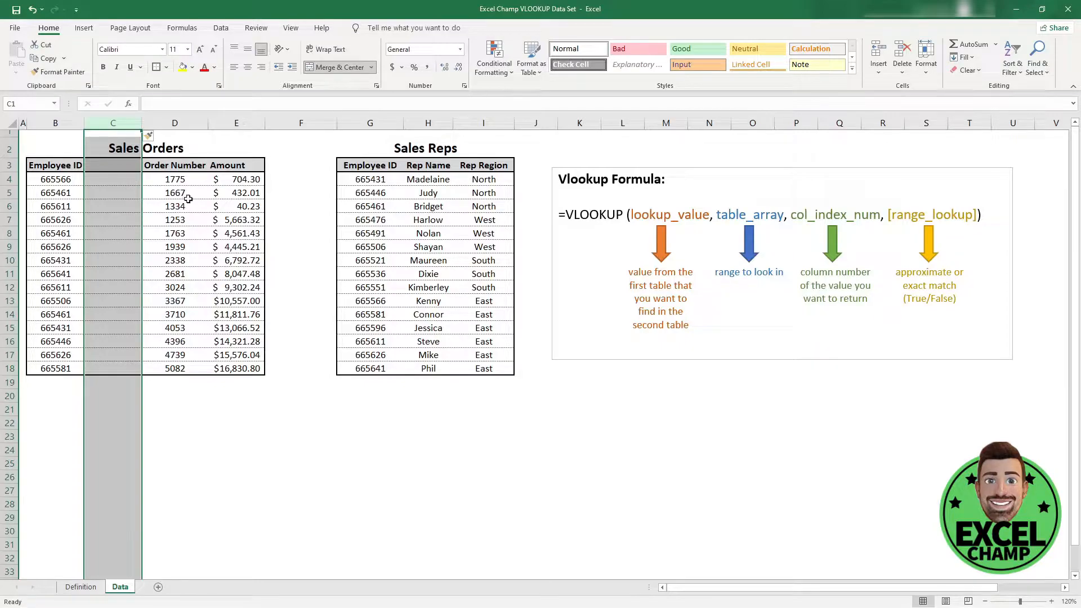
Enter the centered header "Rep Name" in cell C3 of the Sales Orders table
{"action": "left_click", "coordinate": [112, 165]}
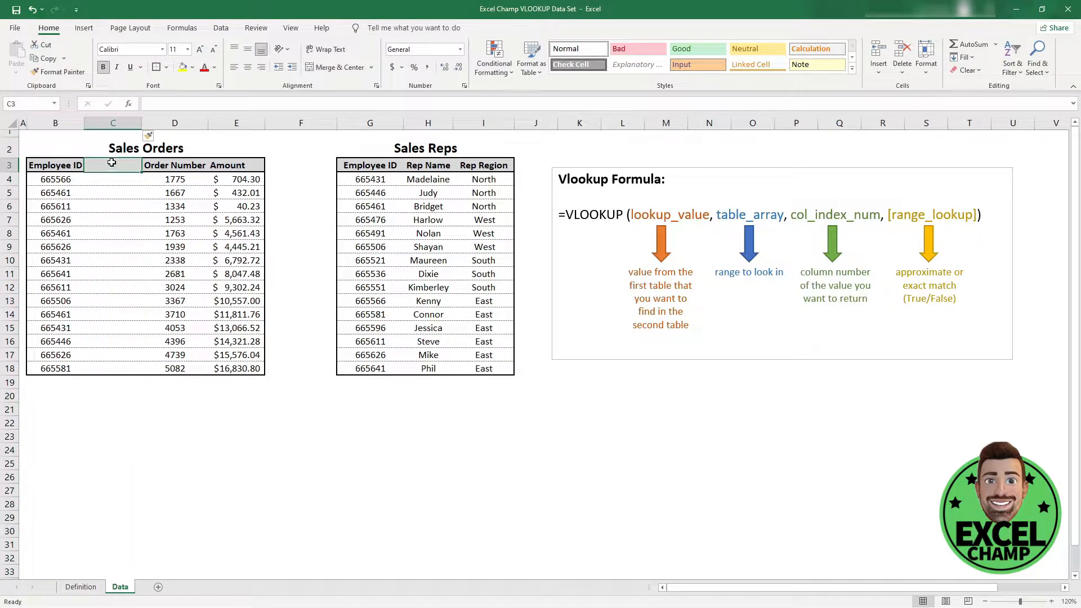
{"action": "type", "text": "Rep Nm"}
{"action": "type", "text": "ae"}
{"action": "key", "text": "BackSpace"}
{"action": "key", "text": "BackSpace"}
{"action": "key", "text": "BackSpace"}
{"action": "type", "text": "am"}
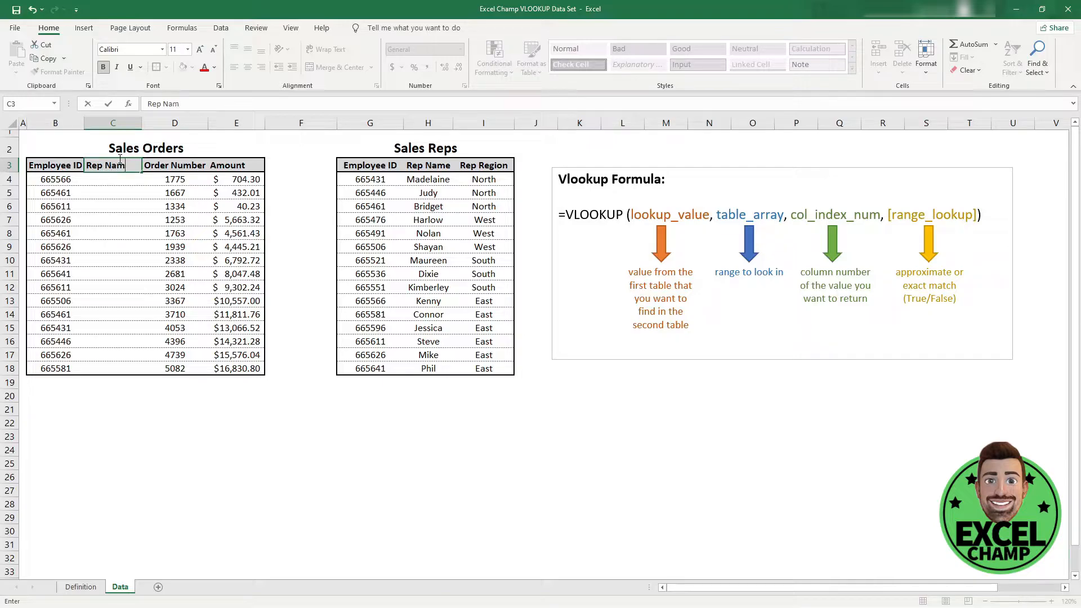
{"action": "type", "text": "e"}
{"action": "key", "text": "ctrl+Return"}
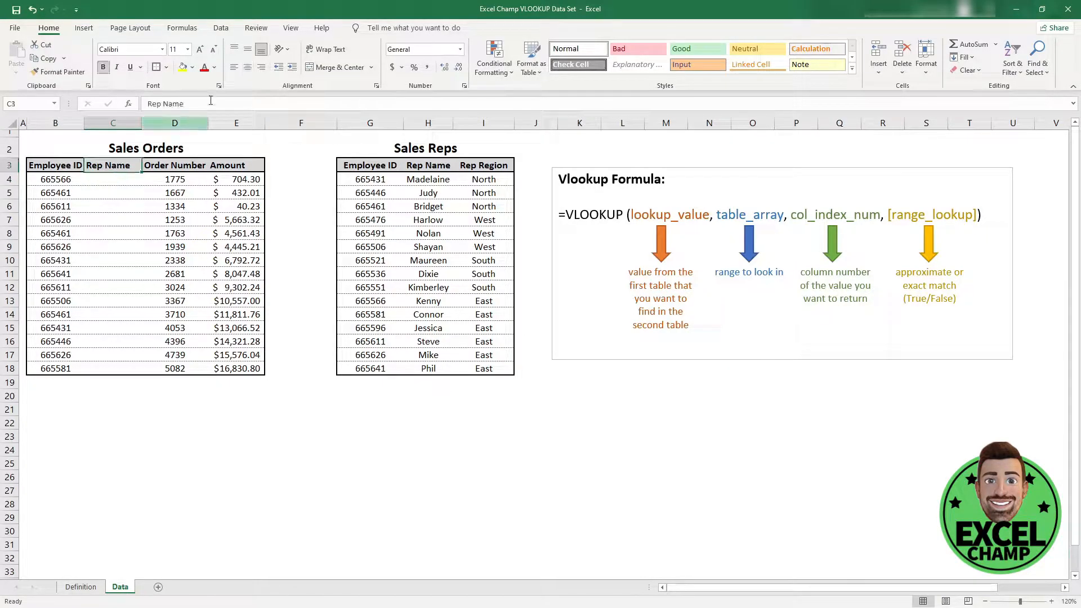
{"action": "left_click", "coordinate": [247, 68]}
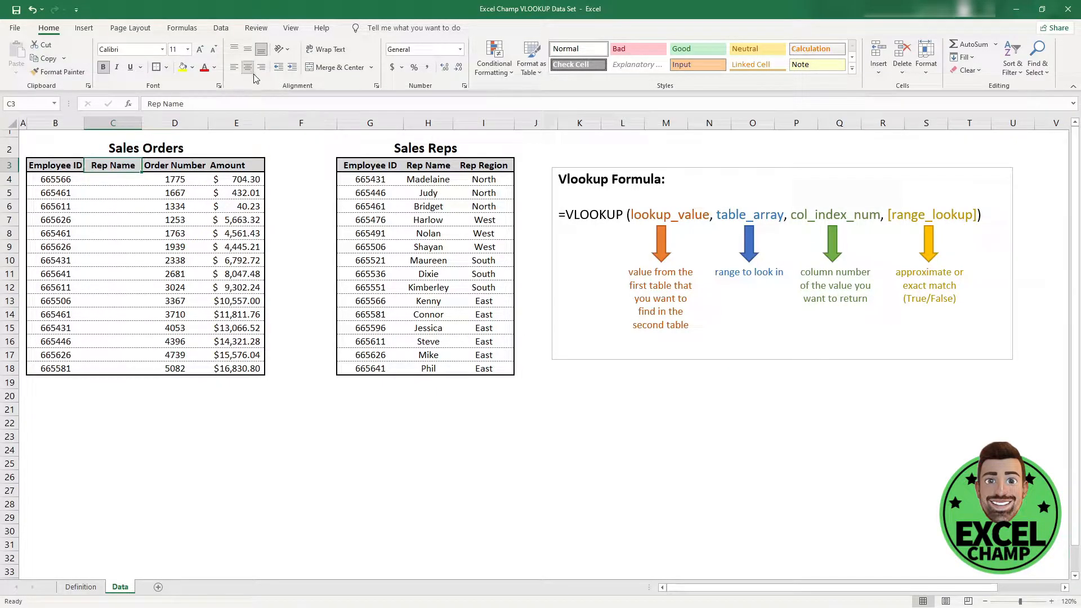
Start a VLOOKUP formula in C4 with the employee ID in B4 as the lookup value
{"action": "left_click", "coordinate": [119, 180]}
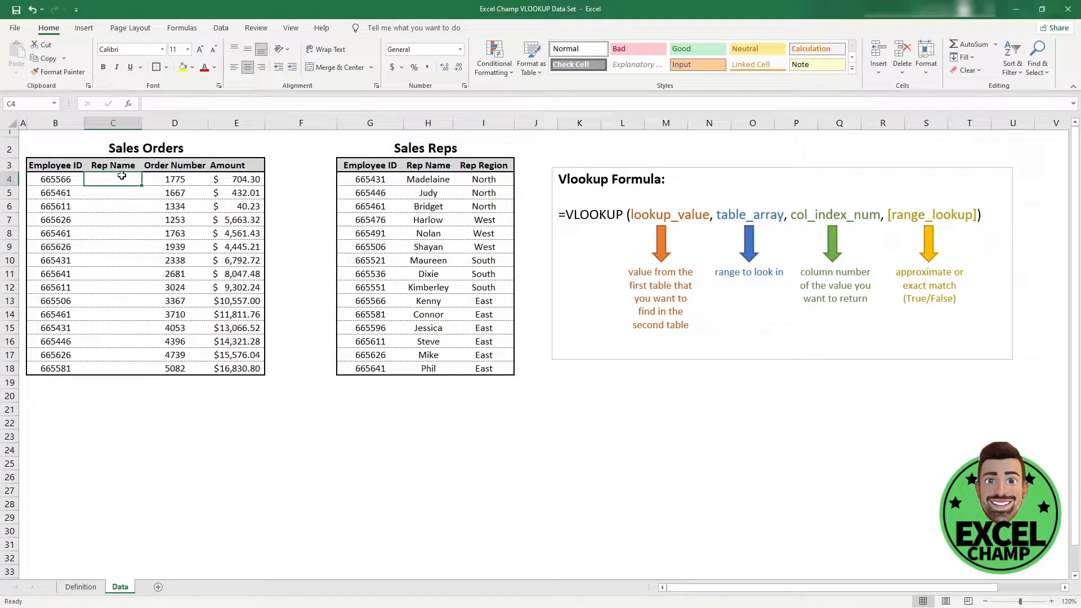
{"action": "type", "text": "=vl"}
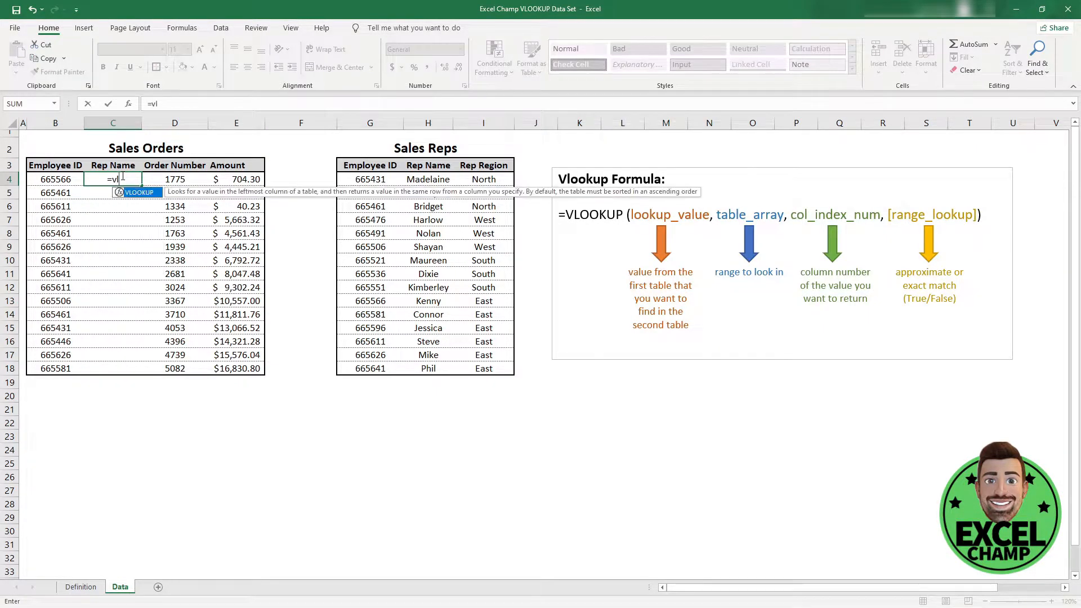
{"action": "type", "text": "ook"}
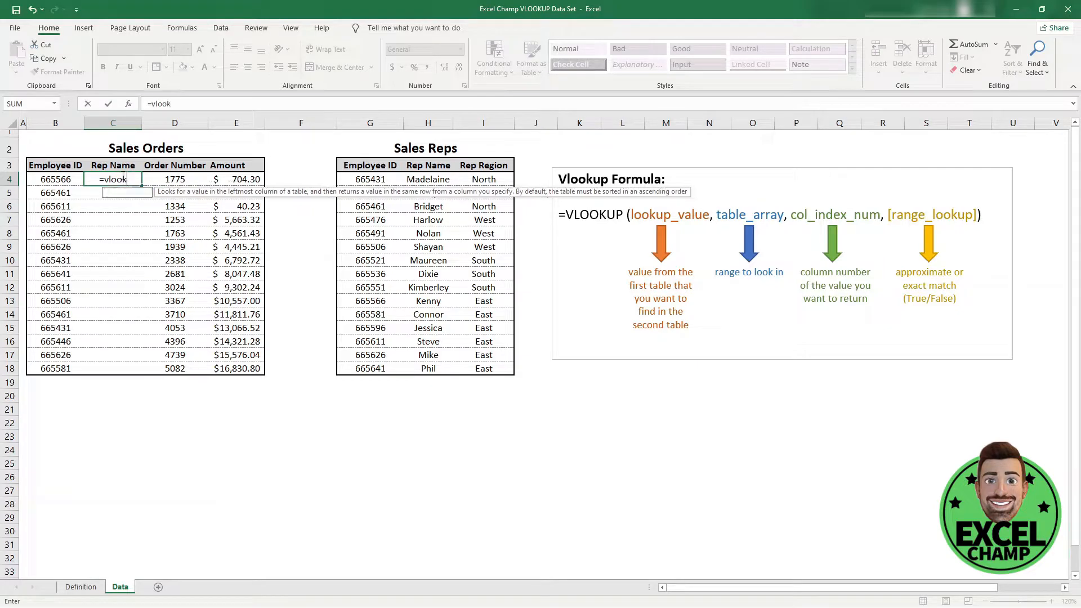
{"action": "type", "text": "up"}
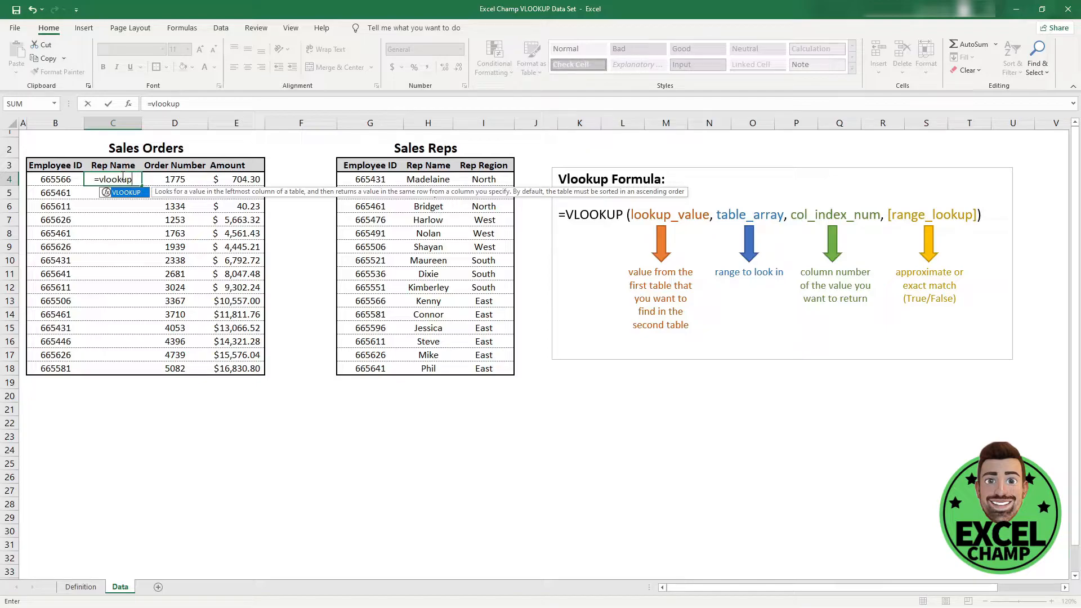
{"action": "type", "text": "("}
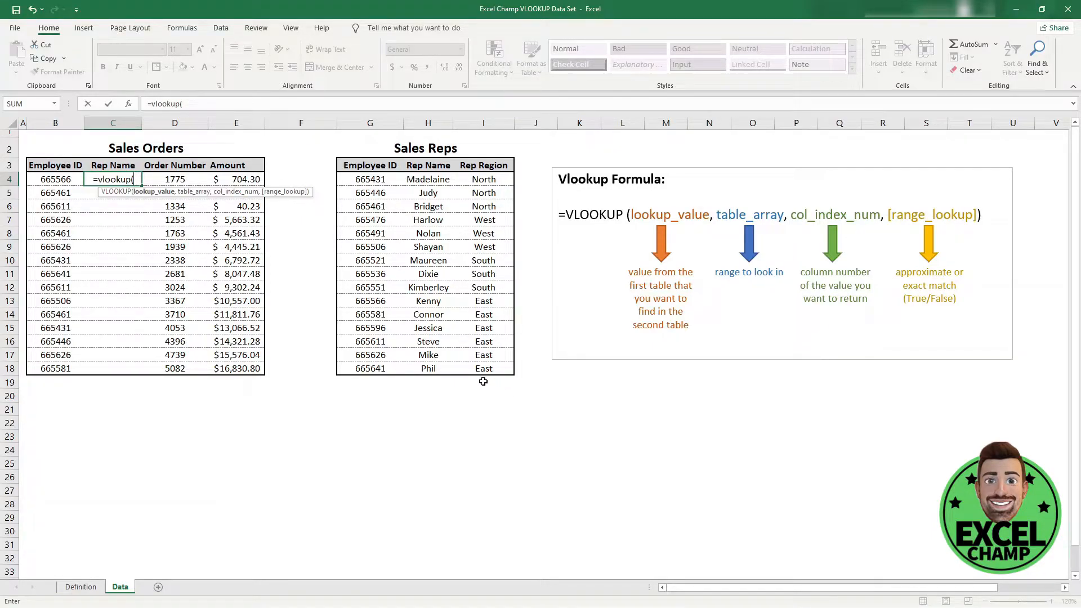
{"action": "left_click", "coordinate": [62, 178]}
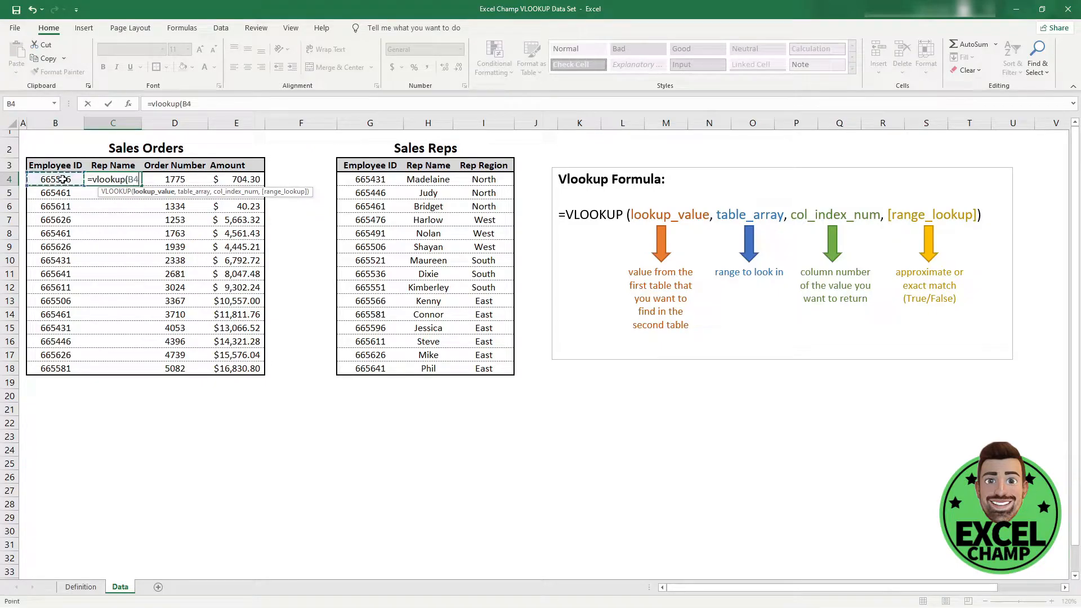
{"action": "left_click", "coordinate": [199, 106]}
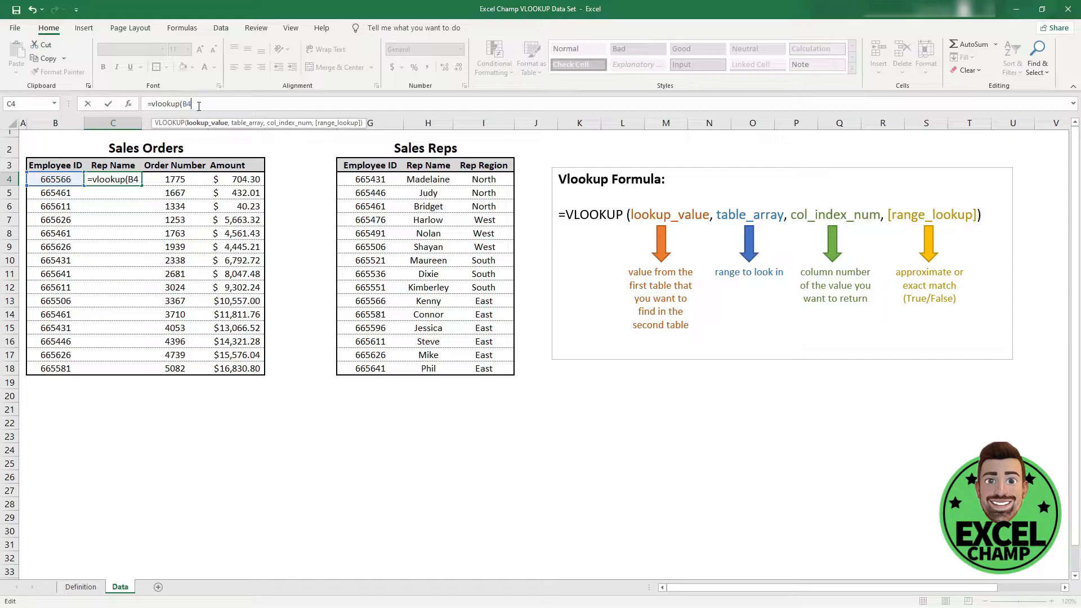
{"action": "type", "text": ","}
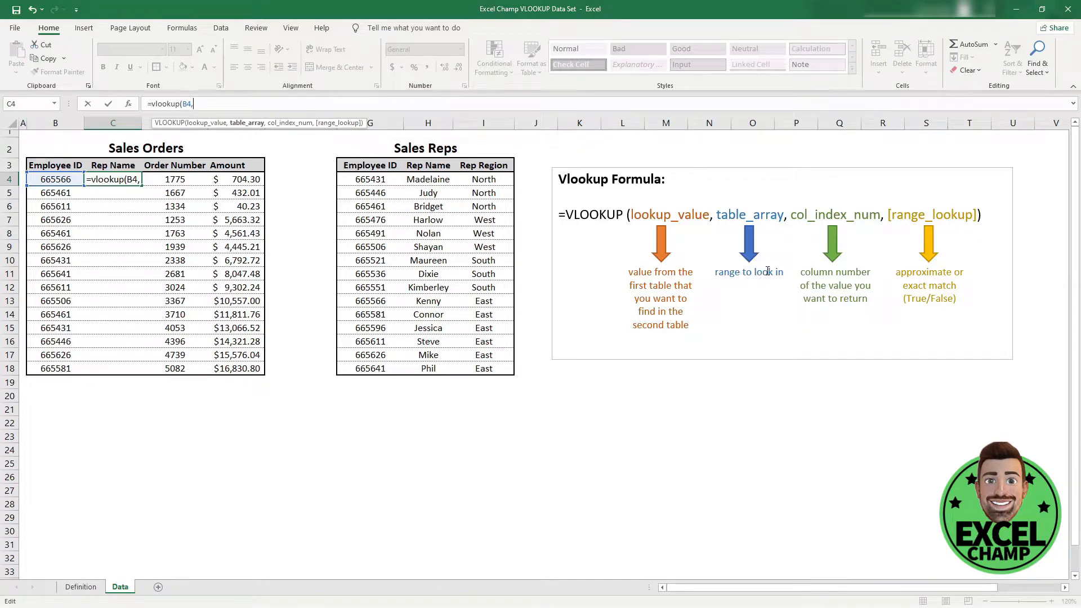
Set the formula's table array to the Sales Reps data as the absolute range $G$4:$I$18
{"action": "left_click", "coordinate": [361, 176]}
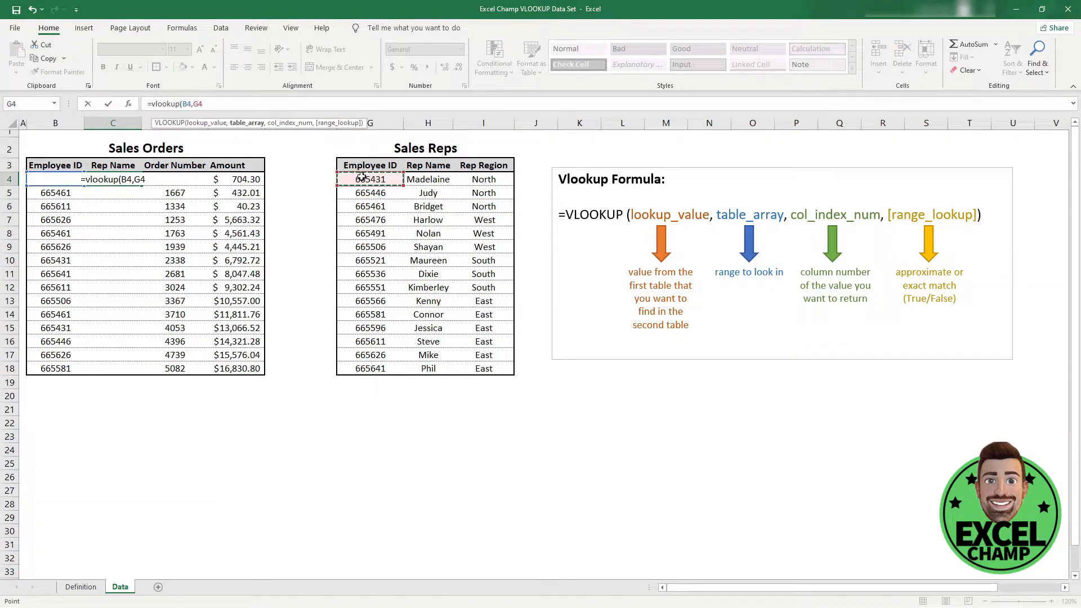
{"action": "left_click_drag", "start_coordinate": [361, 176], "coordinate": [478, 370]}
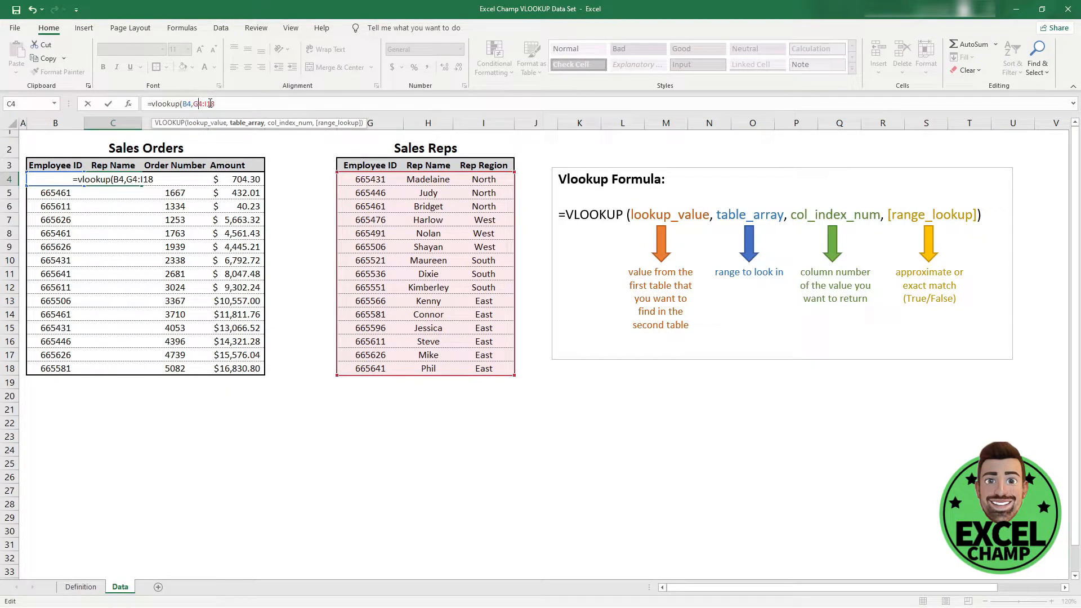
{"action": "key", "text": "F4"}
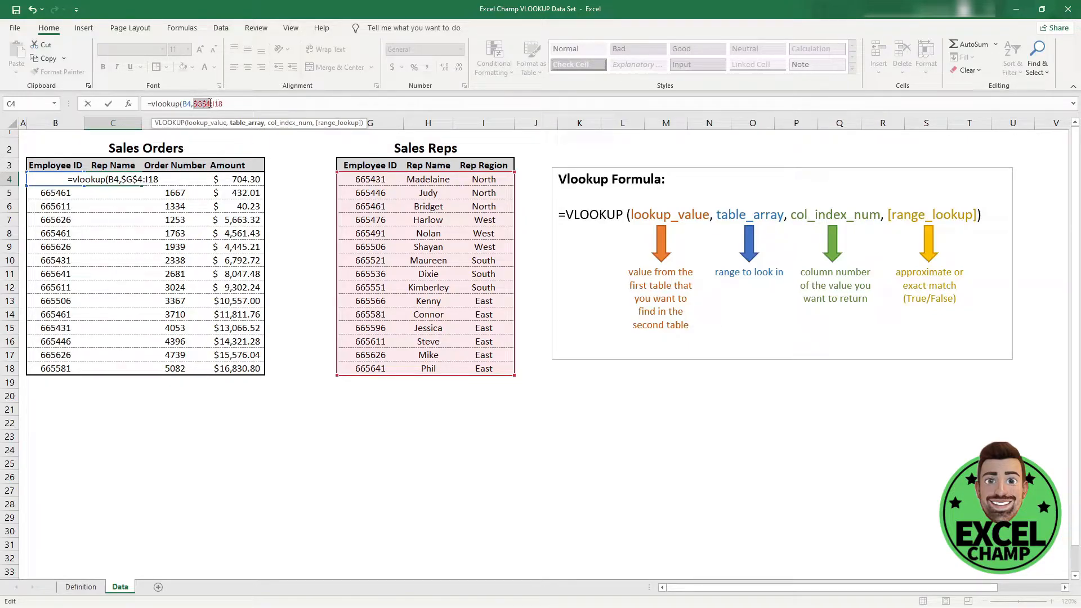
{"action": "left_click", "coordinate": [216, 103]}
{"action": "key", "text": "F4"}
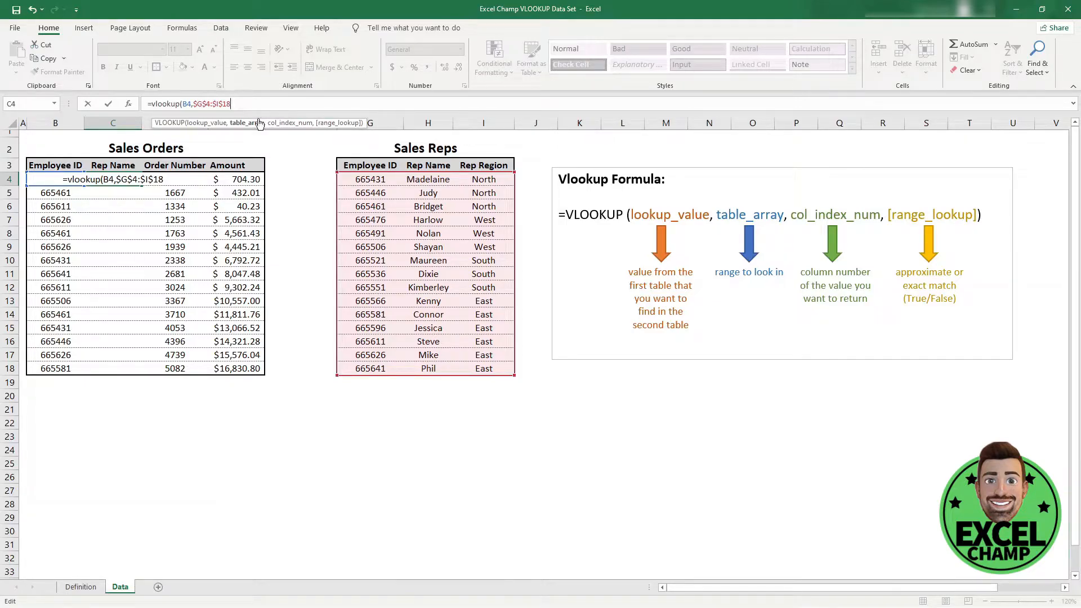
{"action": "type", "text": ","}
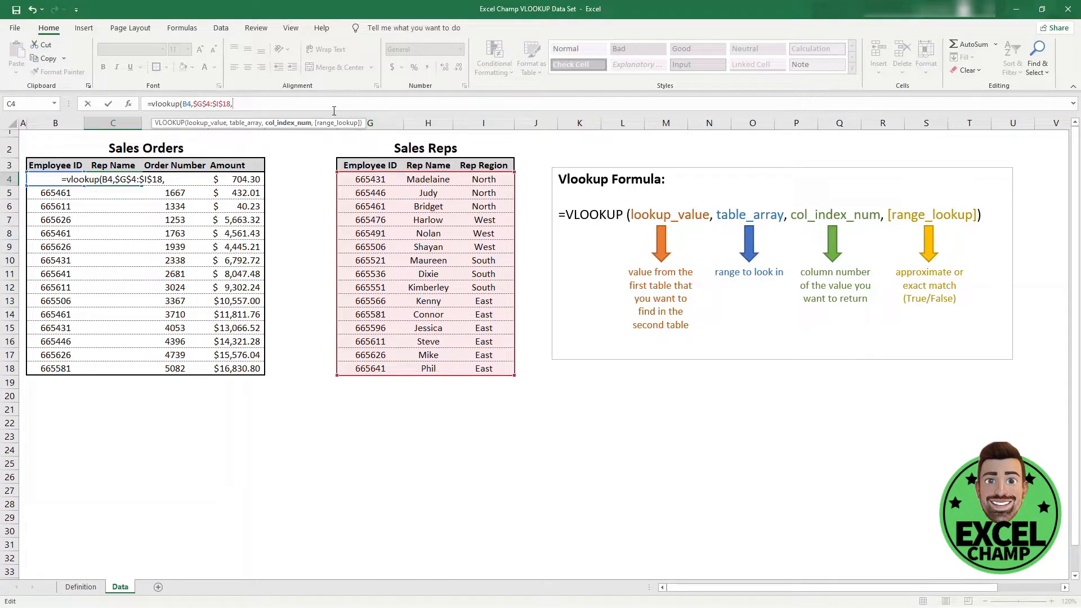
Complete the VLOOKUP in C4 with column index 2 and FALSE for an exact match
{"action": "type", "text": "2"}
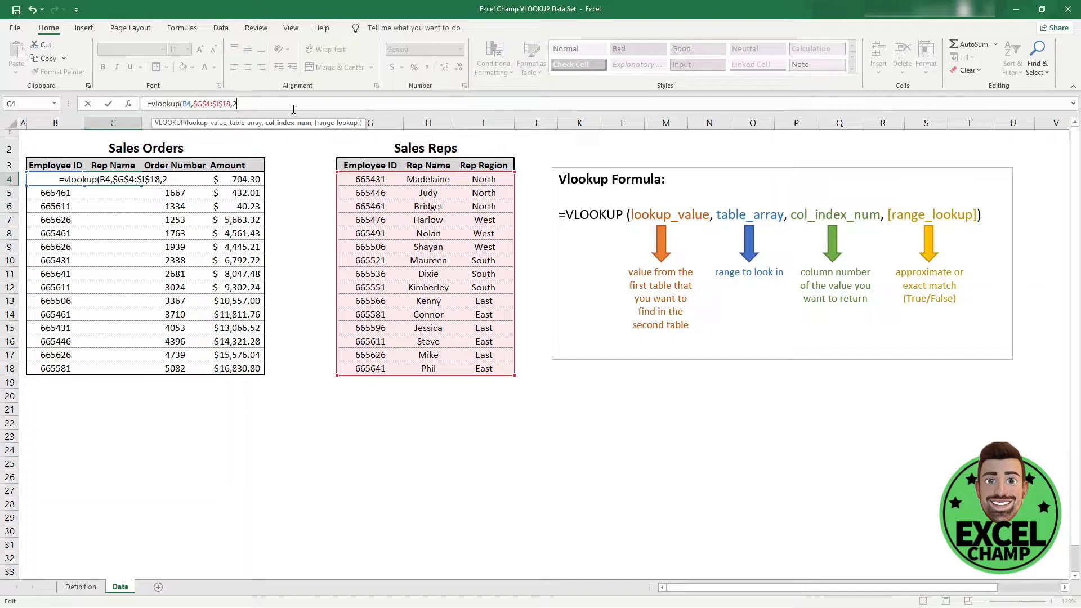
{"action": "type", "text": ","}
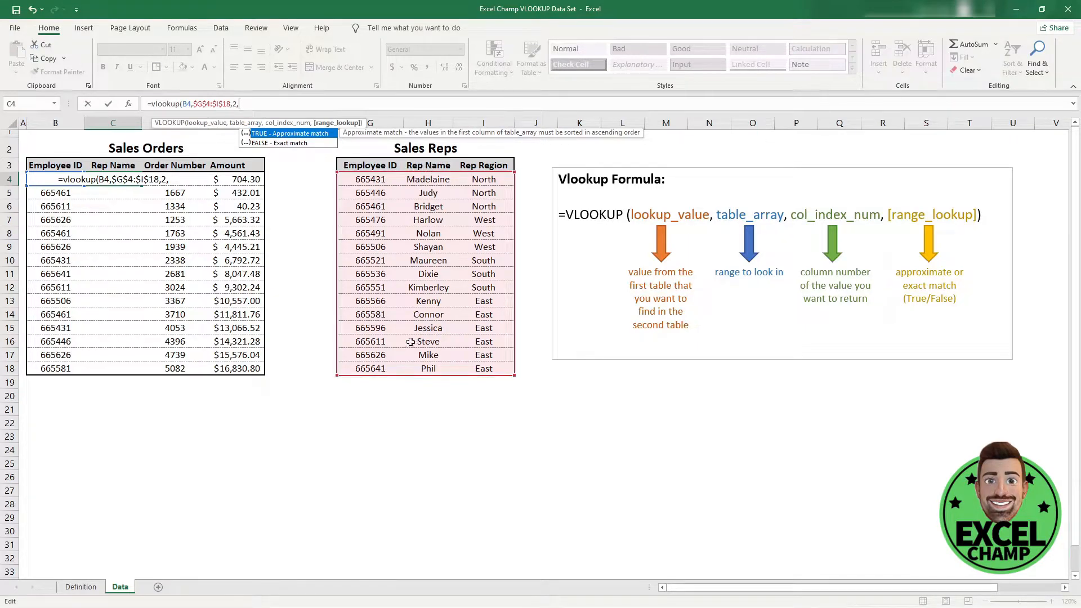
{"action": "left_click", "coordinate": [282, 144]}
{"action": "double_click", "coordinate": [282, 144]}
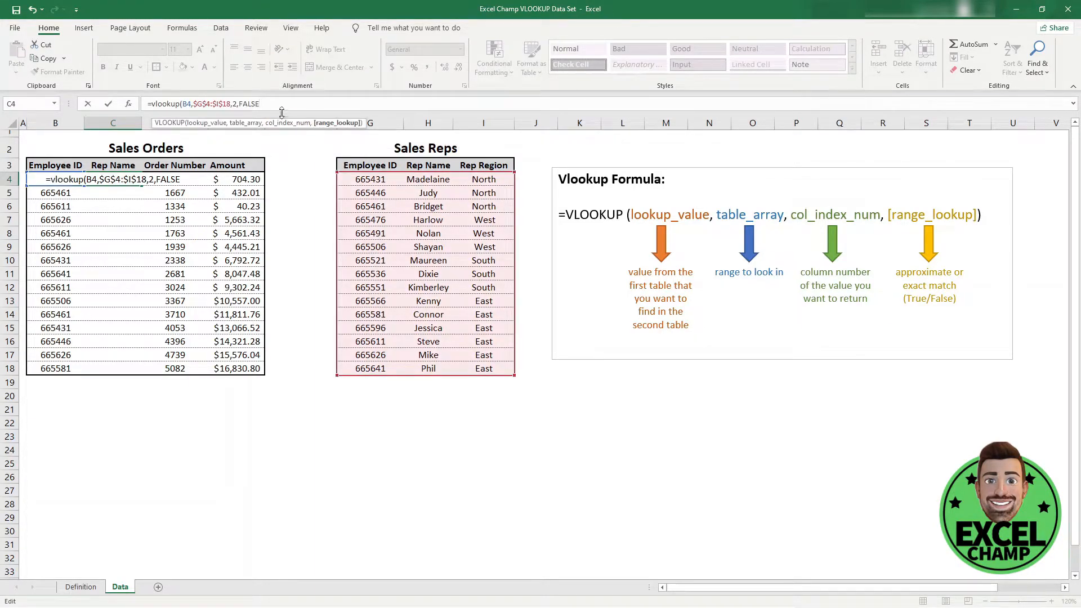
{"action": "type", "text": ")"}
{"action": "key", "text": "Return"}
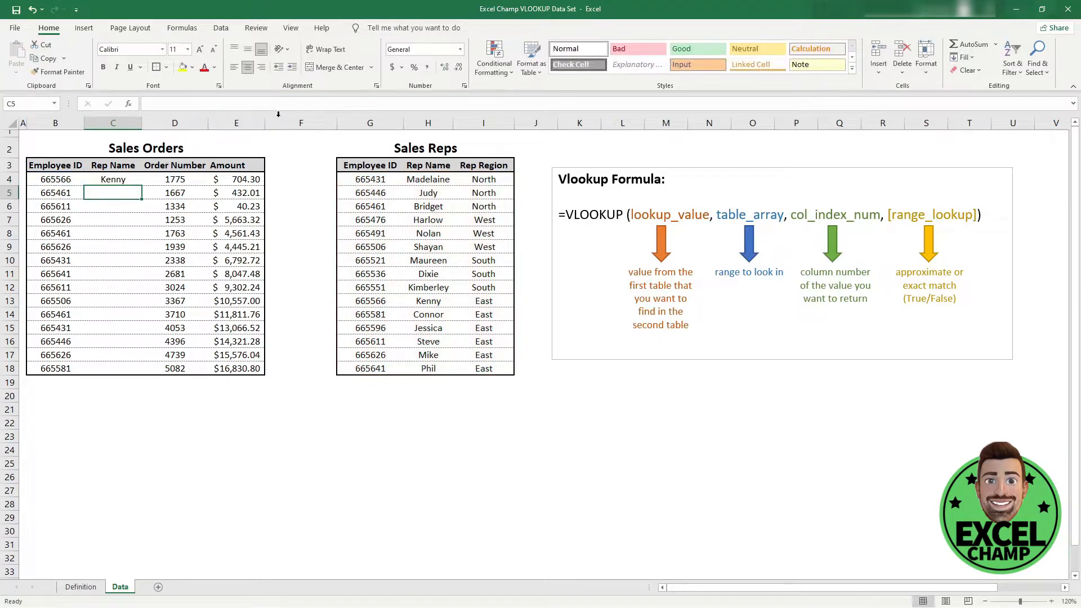
Compare the first order's employee ID and looked-up rep name with the matching row in the Sales Reps table
{"action": "left_click", "coordinate": [66, 178]}
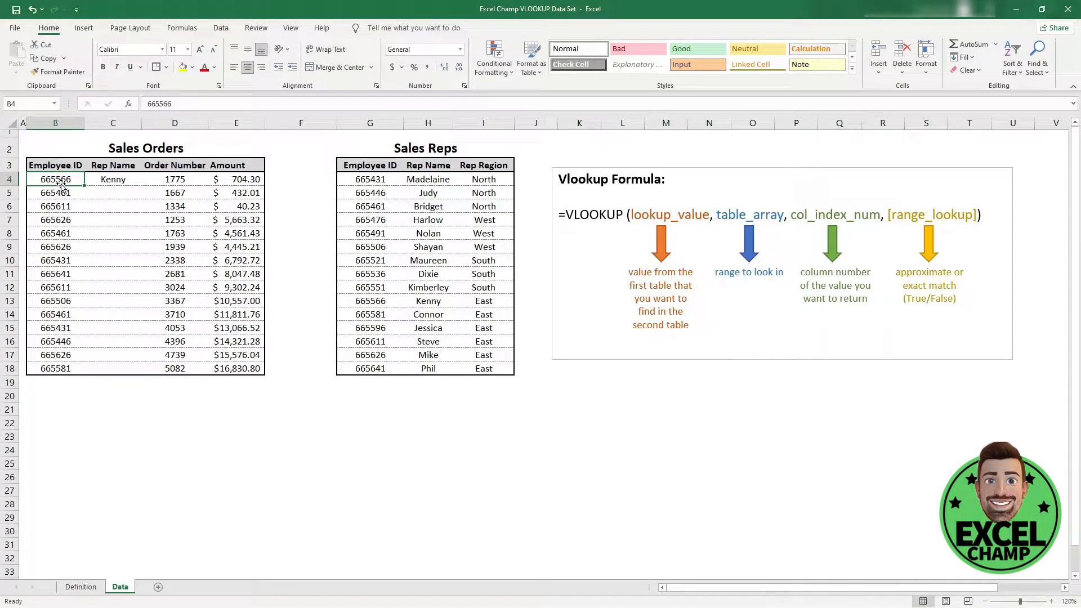
{"action": "left_click", "coordinate": [135, 182]}
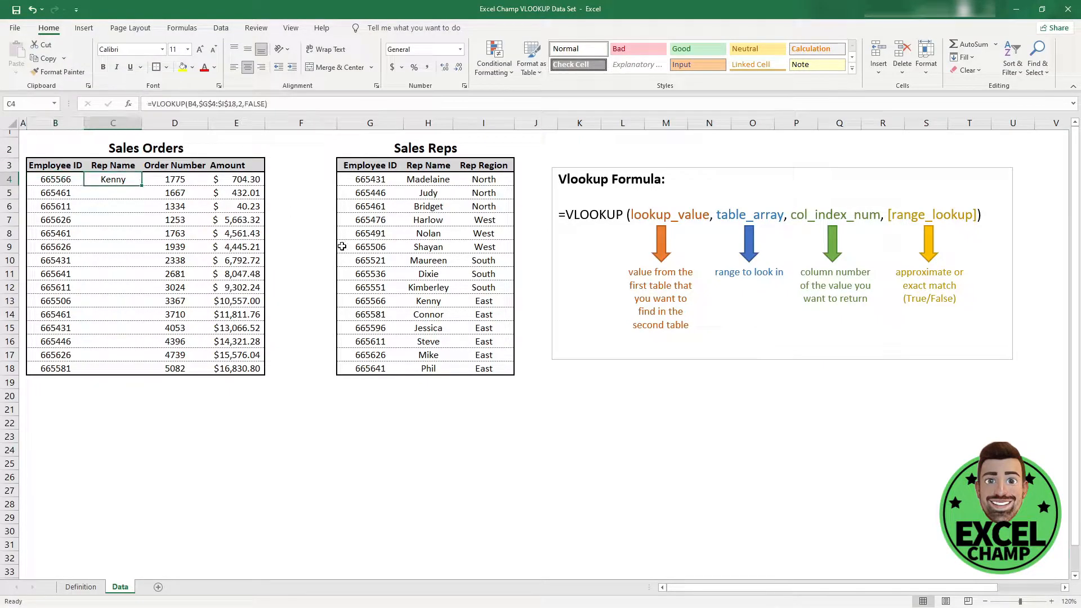
{"action": "left_click", "coordinate": [384, 304]}
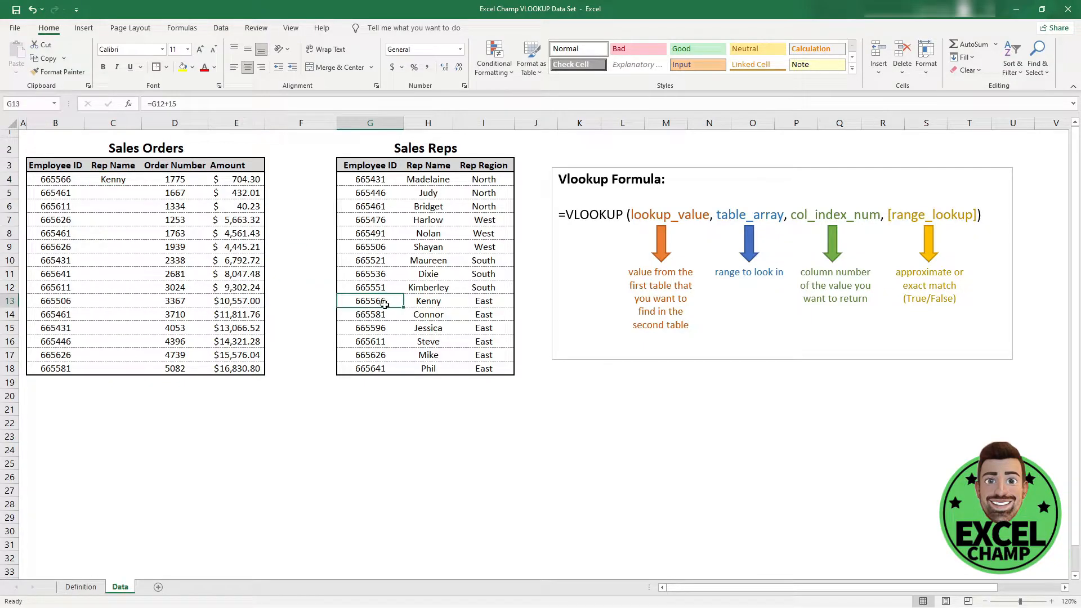
{"action": "left_click", "coordinate": [419, 303]}
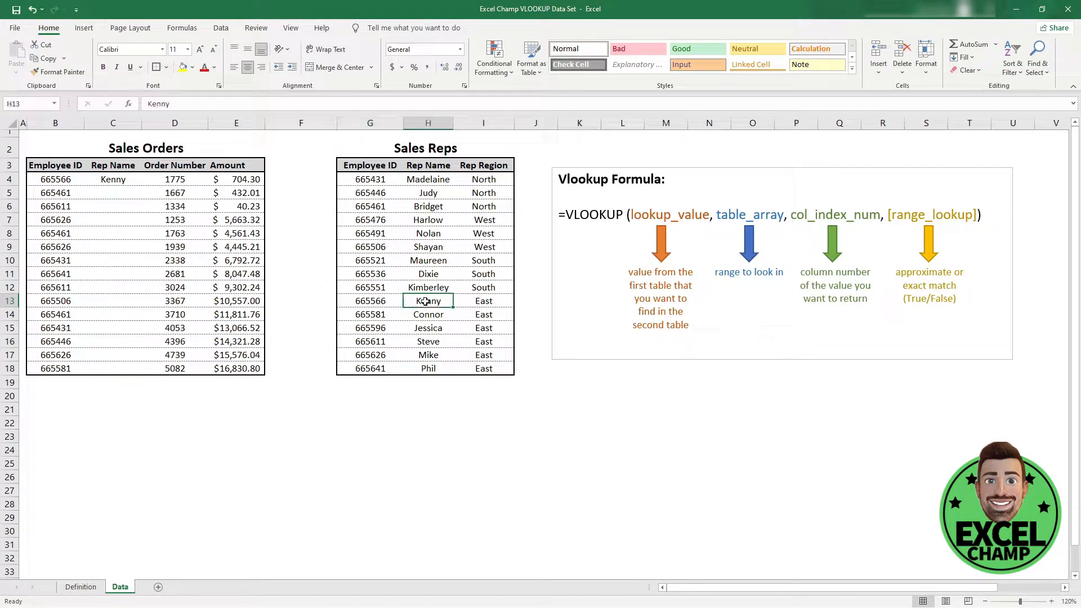
Set the VLOOKUP column index in C4 to 3 and compare the result with the matching Rep Region in the Sales Reps table
{"action": "left_click", "coordinate": [120, 182]}
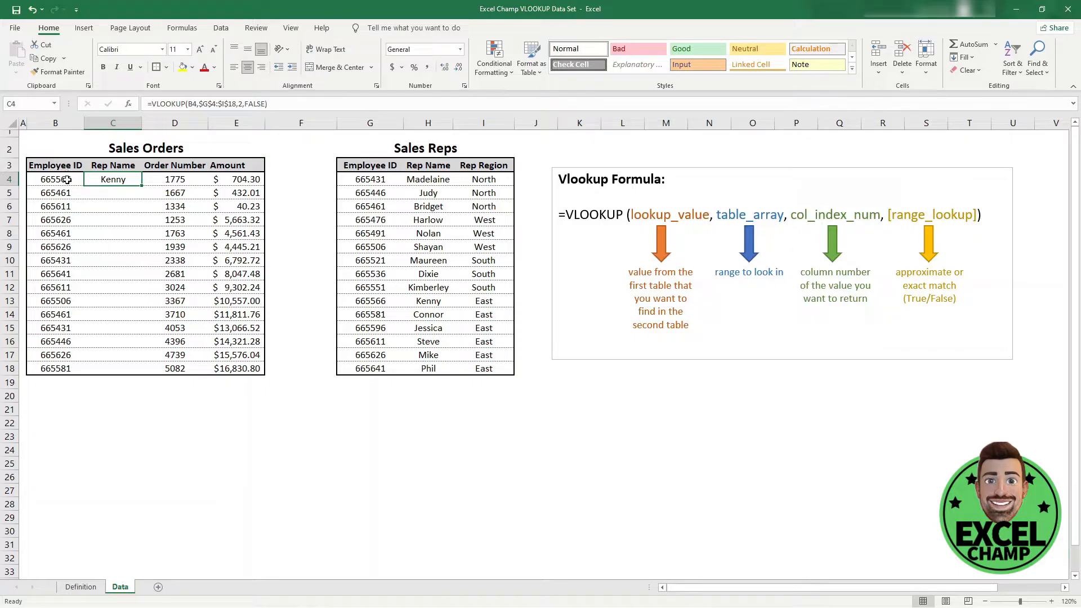
{"action": "left_click", "coordinate": [240, 104]}
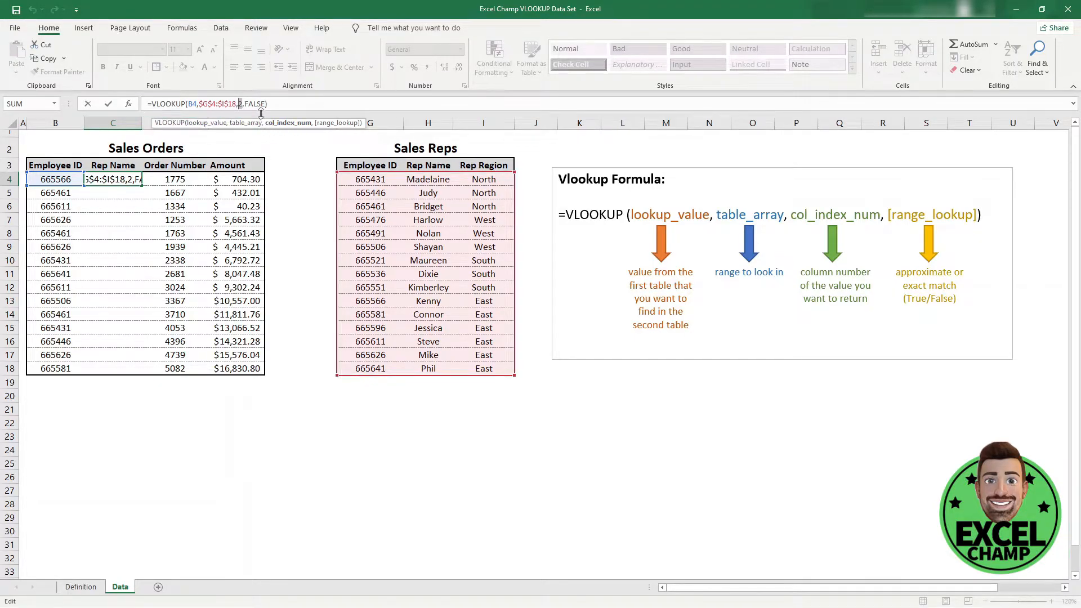
{"action": "type", "text": "3"}
{"action": "key", "text": "Return"}
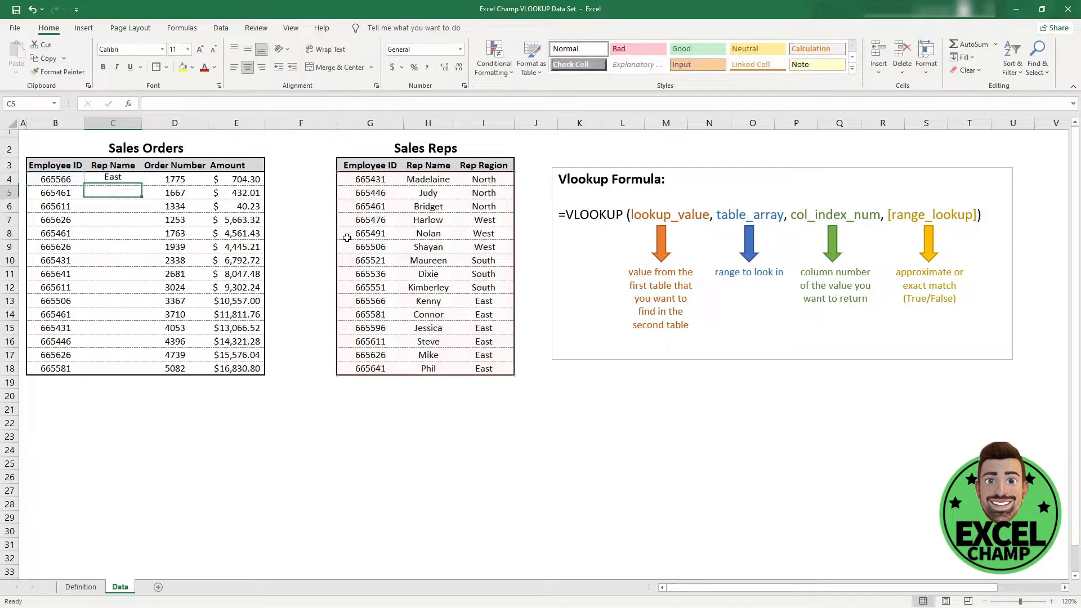
{"action": "left_click", "coordinate": [376, 302]}
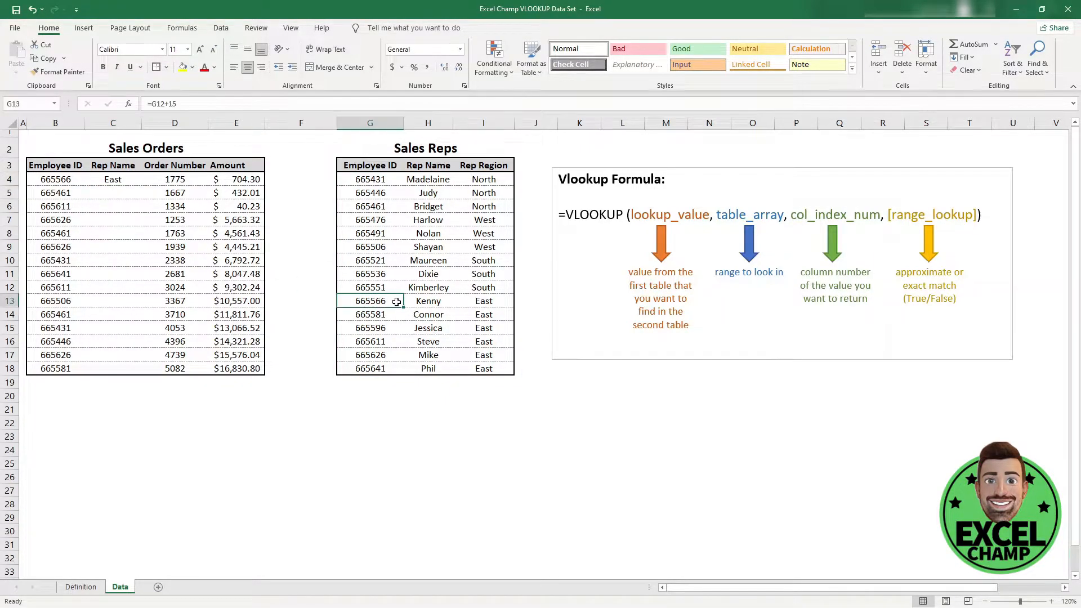
{"action": "left_click", "coordinate": [494, 302]}
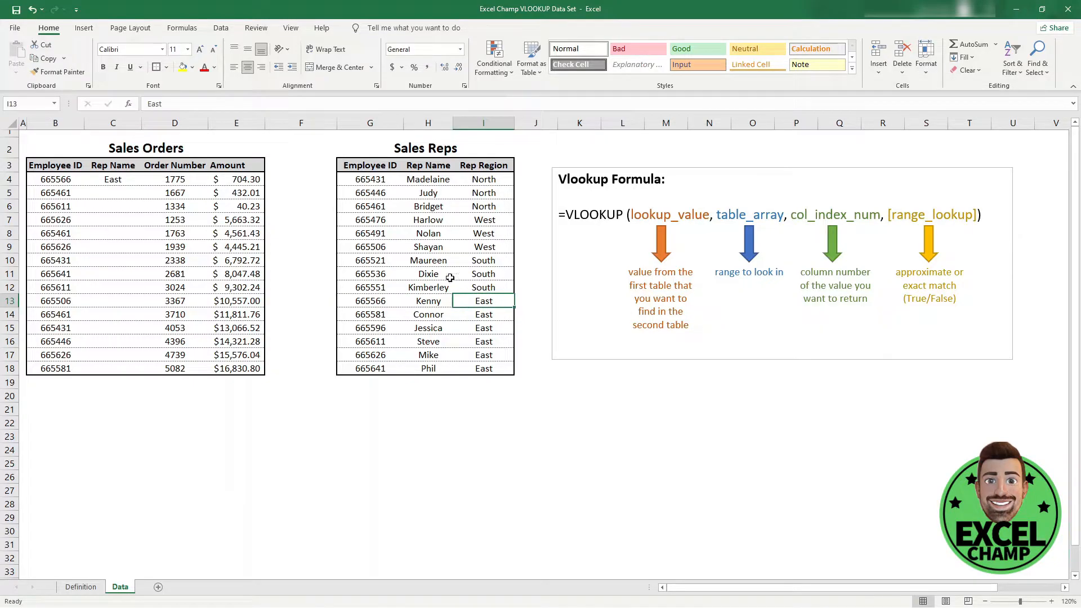
Set the VLOOKUP column index in C4 to 2 and fill the formula down through C18
{"action": "left_click", "coordinate": [108, 180]}
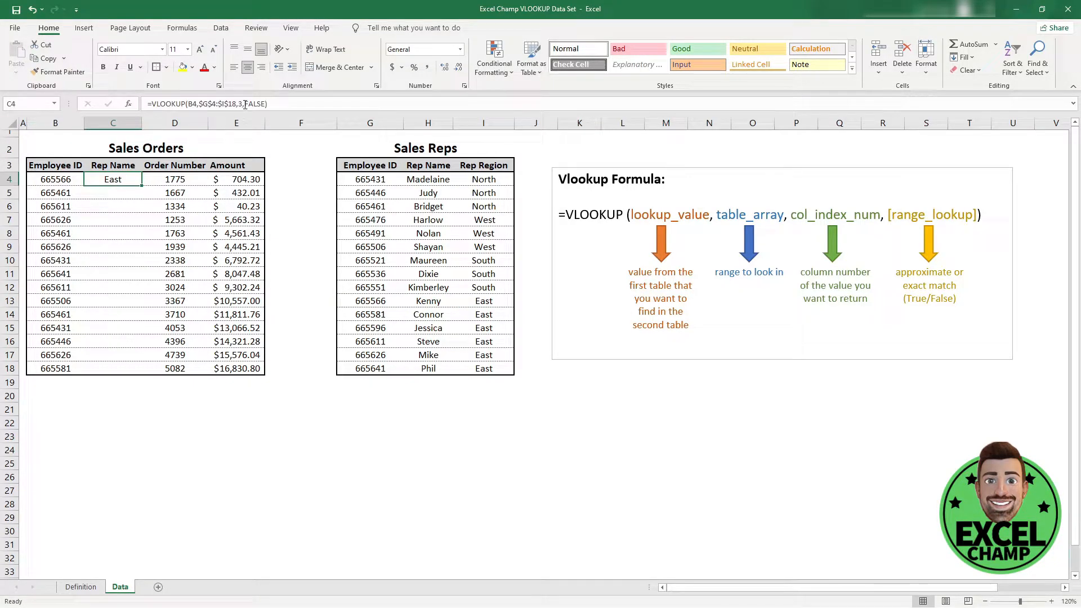
{"action": "left_click", "coordinate": [254, 105]}
{"action": "key", "text": "BackSpace"}
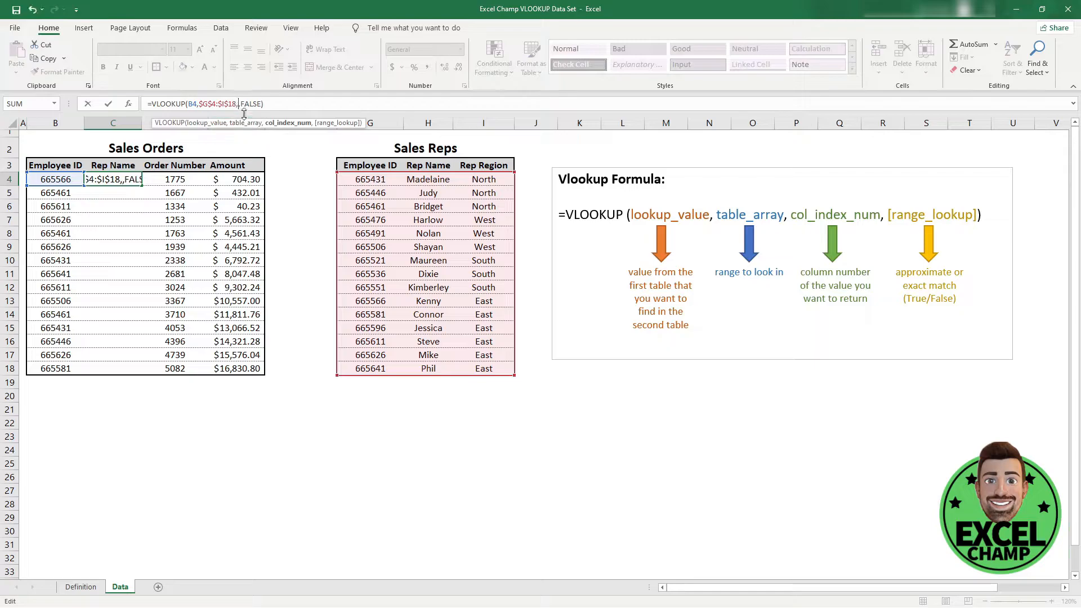
{"action": "type", "text": "2"}
{"action": "key", "text": "Return"}
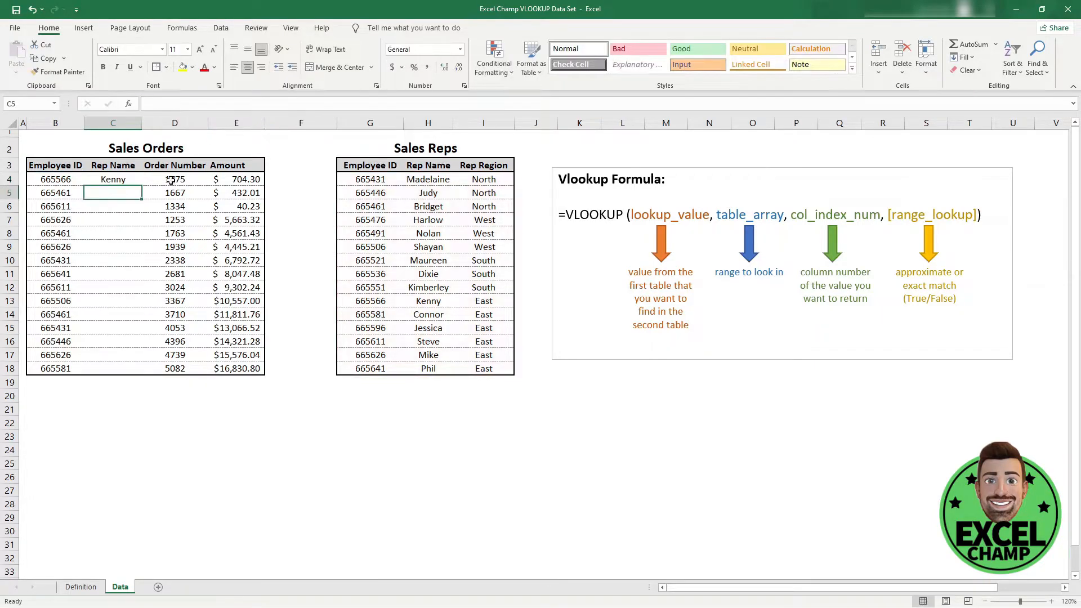
{"action": "left_click", "coordinate": [132, 178]}
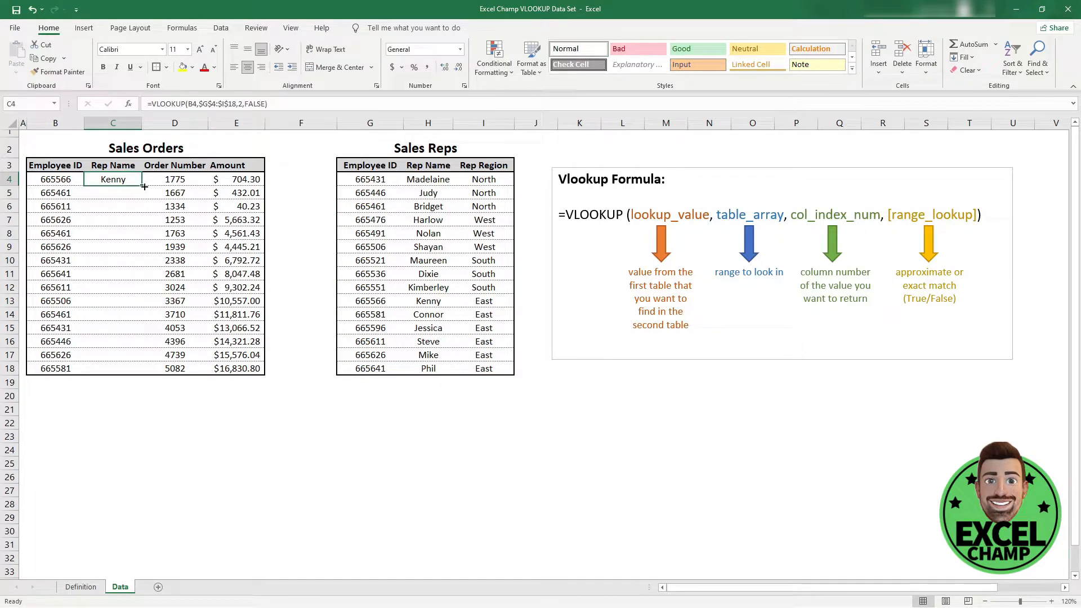
{"action": "left_click_drag", "start_coordinate": [144, 186], "coordinate": [147, 373]}
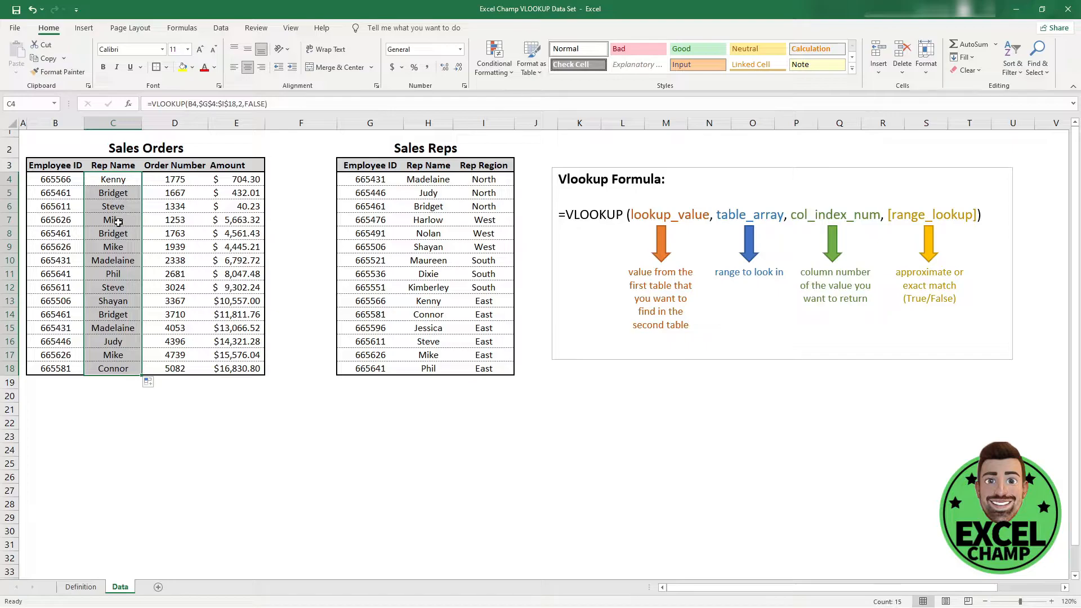
Compare the employee ID and looked-up rep name in row 17 of Sales Orders with the matching Sales Reps row
{"action": "left_click", "coordinate": [72, 244]}
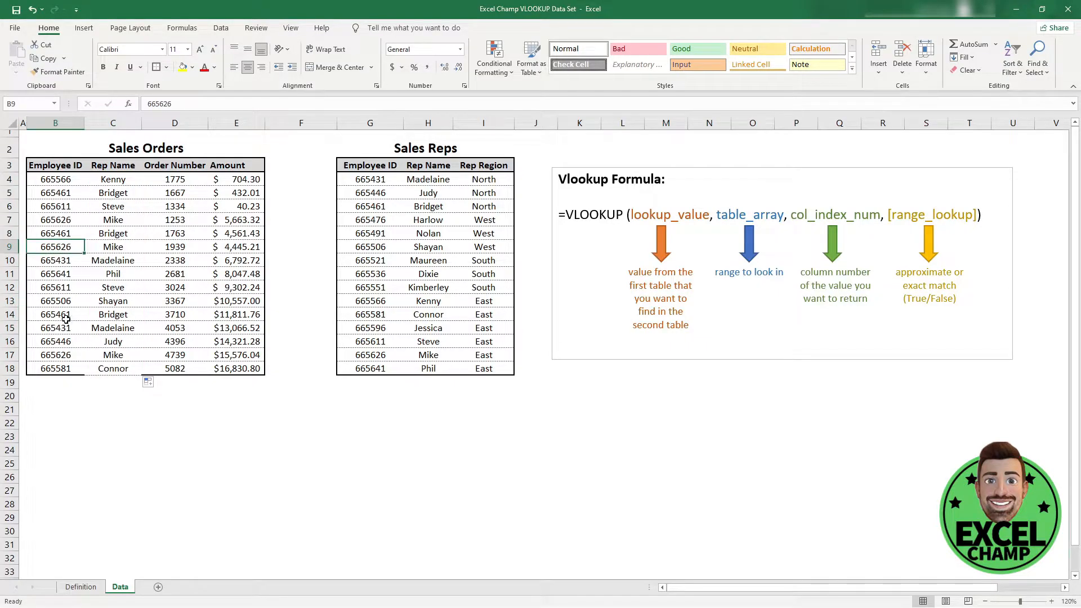
{"action": "left_click", "coordinate": [65, 367]}
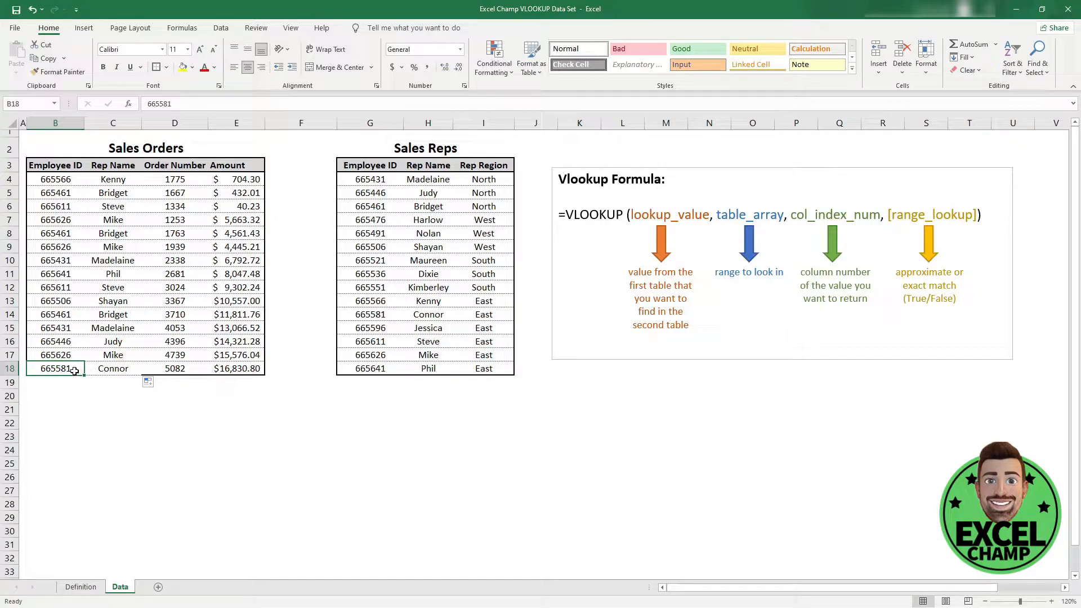
{"action": "left_click", "coordinate": [67, 356]}
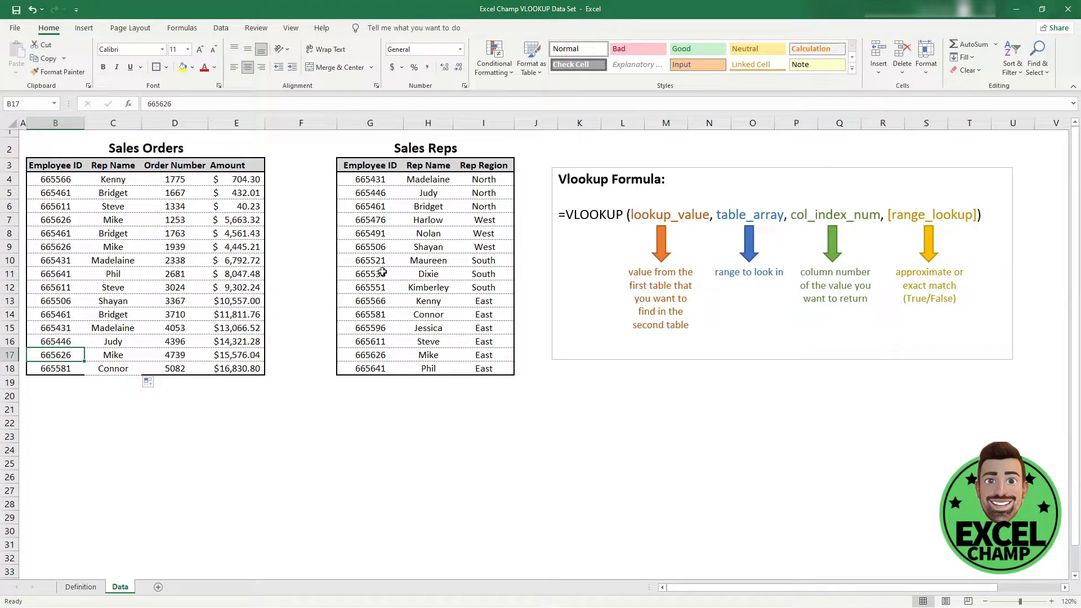
{"action": "left_click", "coordinate": [381, 359]}
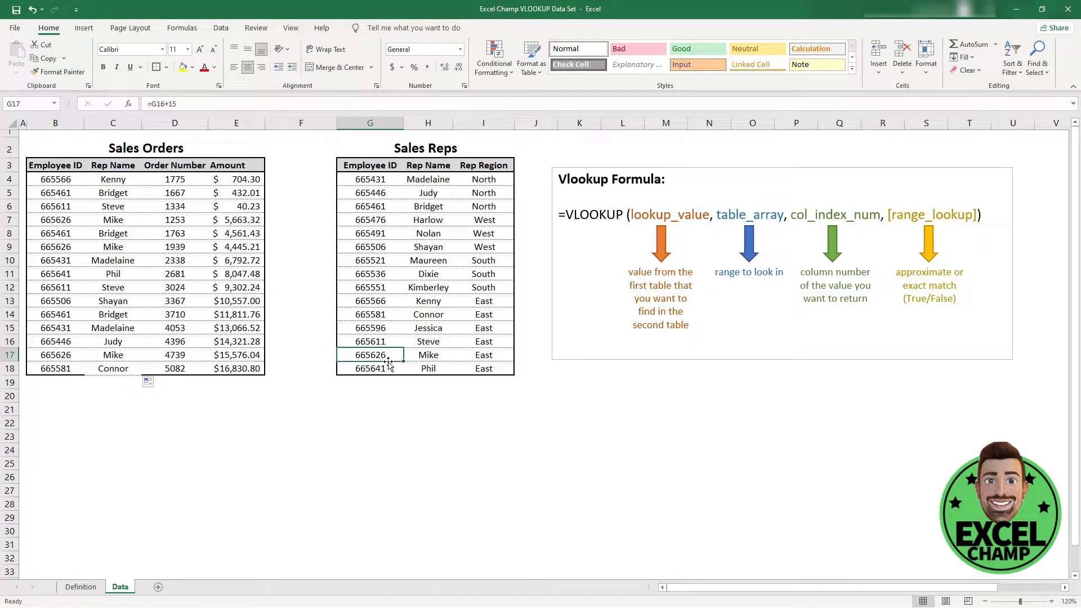
{"action": "left_click", "coordinate": [130, 358]}
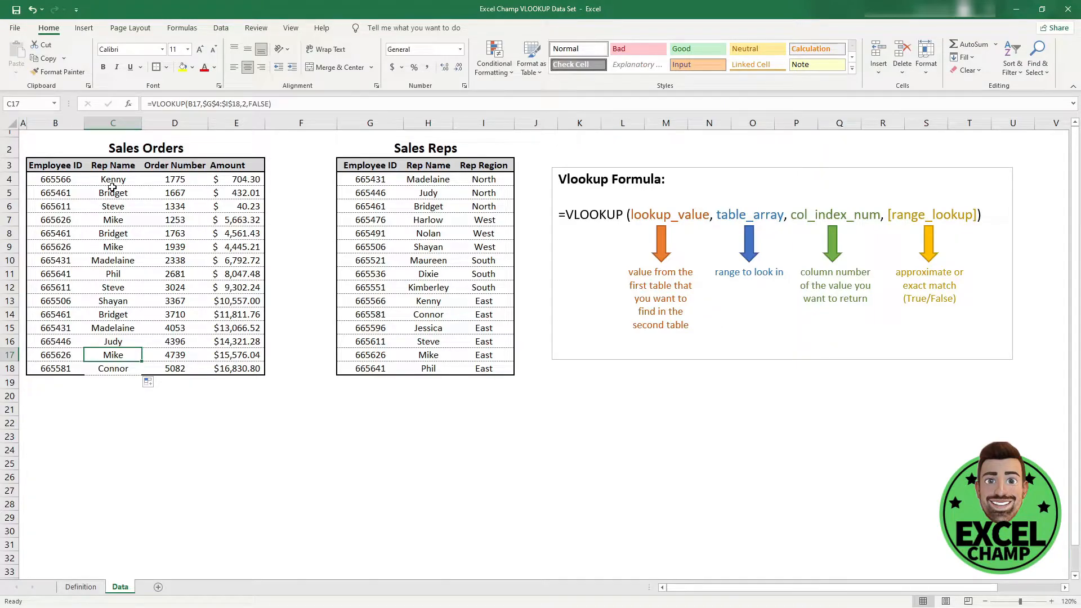
Clear the filled VLOOKUP formulas from C5:C18
{"action": "left_click_drag", "start_coordinate": [116, 192], "coordinate": [118, 371]}
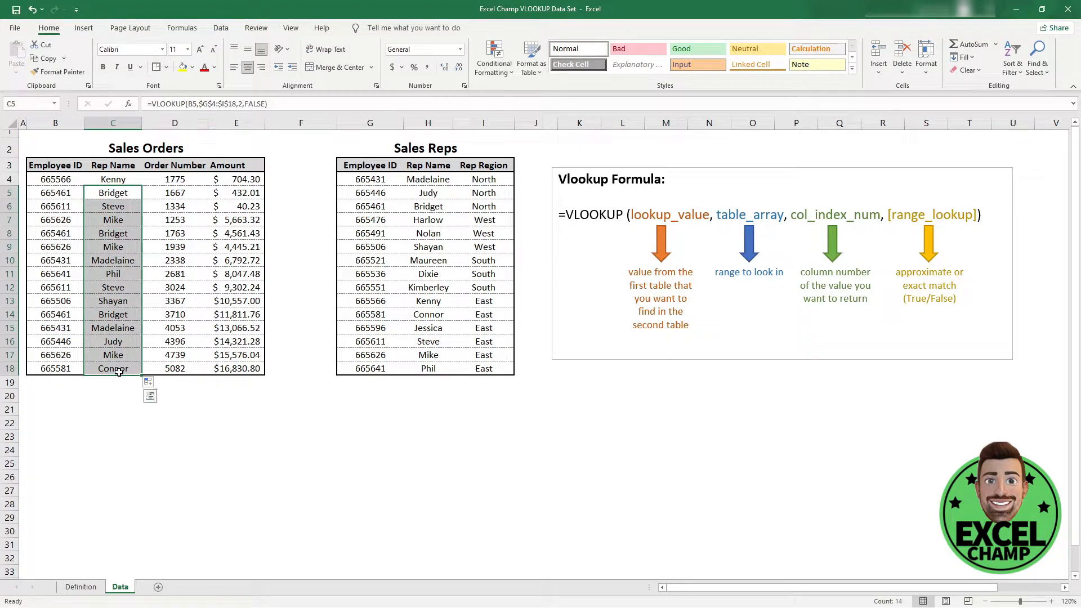
{"action": "key", "text": "Delete"}
Make the table array in C4 the relative range G4:I18 and fill the formula down through C18
{"action": "left_click", "coordinate": [114, 180]}
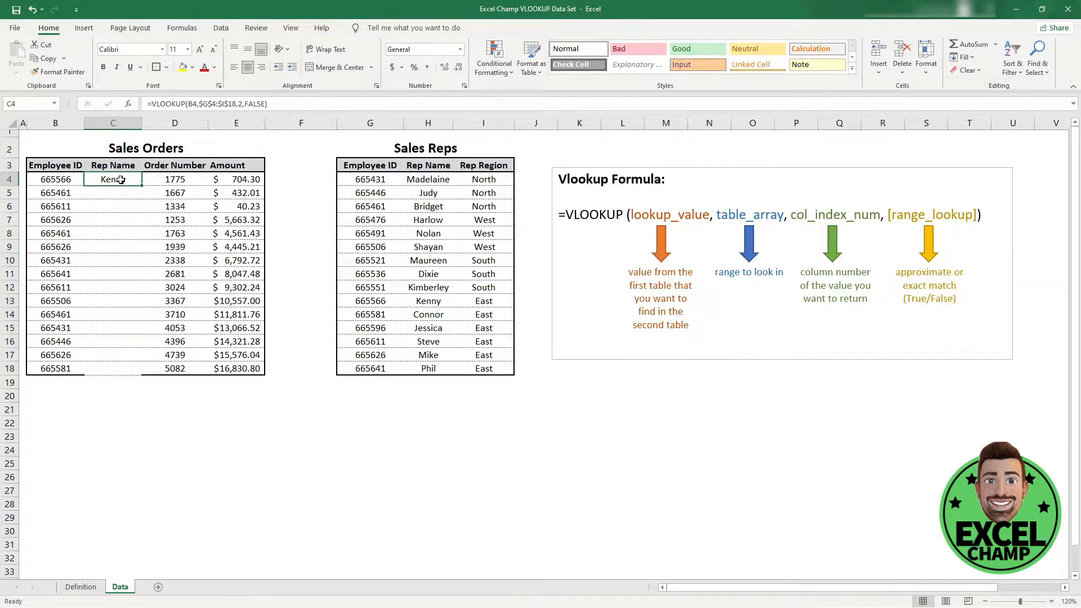
{"action": "left_click", "coordinate": [207, 103]}
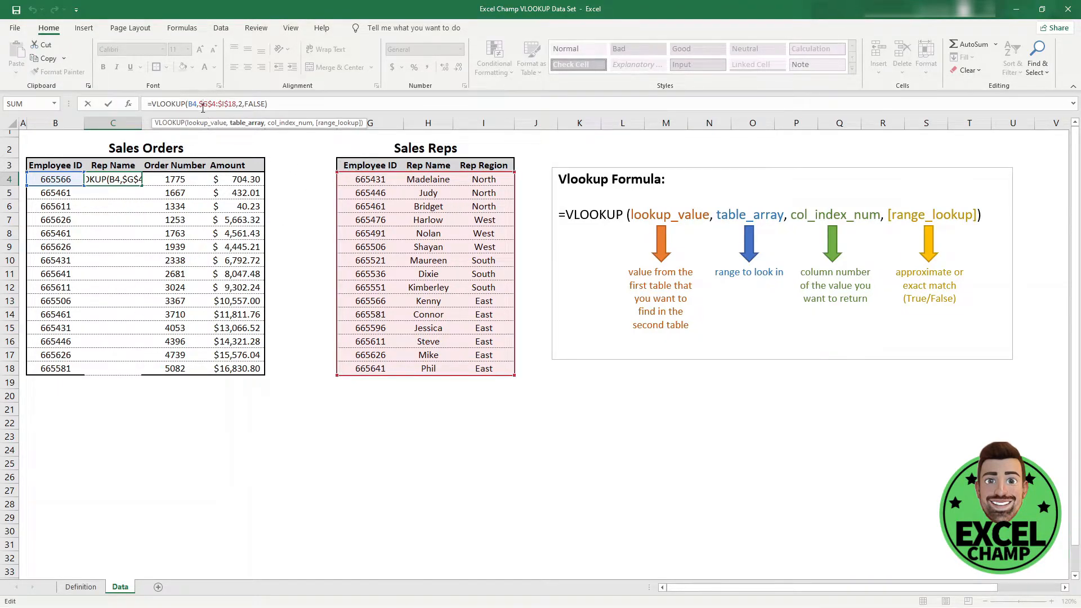
{"action": "left_click", "coordinate": [204, 105]}
{"action": "key", "text": "BackSpace"}
{"action": "key", "text": "BackSpace"}
{"action": "left_click", "coordinate": [214, 103]}
{"action": "key", "text": "BackSpace"}
{"action": "left_click", "coordinate": [217, 103]}
{"action": "key", "text": "BackSpace"}
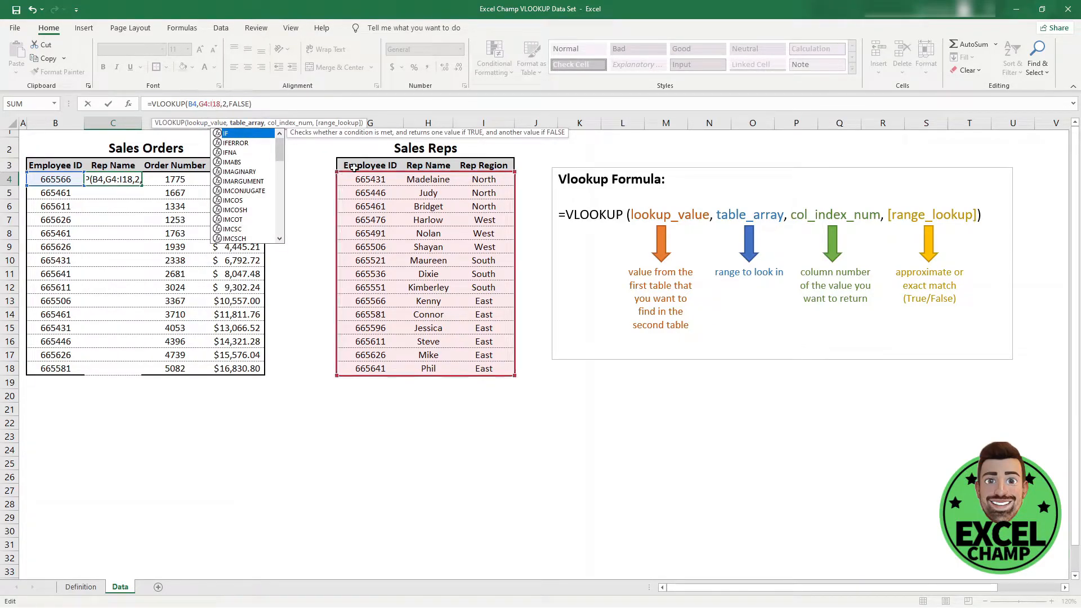
{"action": "key", "text": "Return"}
{"action": "left_click", "coordinate": [121, 179]}
{"action": "left_click_drag", "start_coordinate": [142, 186], "coordinate": [137, 373]}
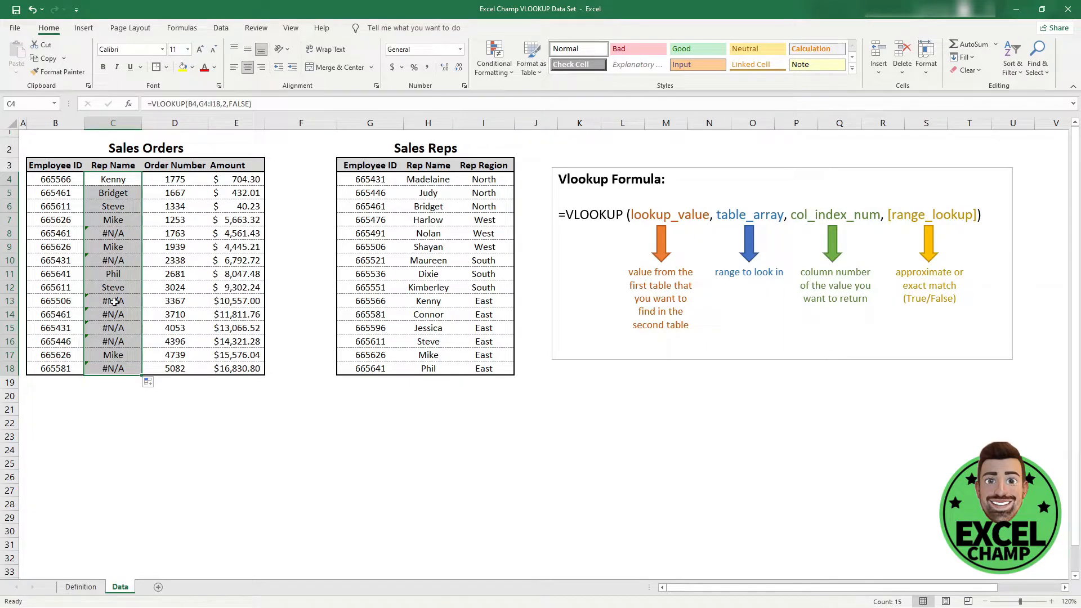
Inspect the table array ranges in the #N/A formulas in C8 and C14
{"action": "left_click", "coordinate": [126, 367]}
{"action": "left_click", "coordinate": [113, 273]}
{"action": "left_click", "coordinate": [113, 233]}
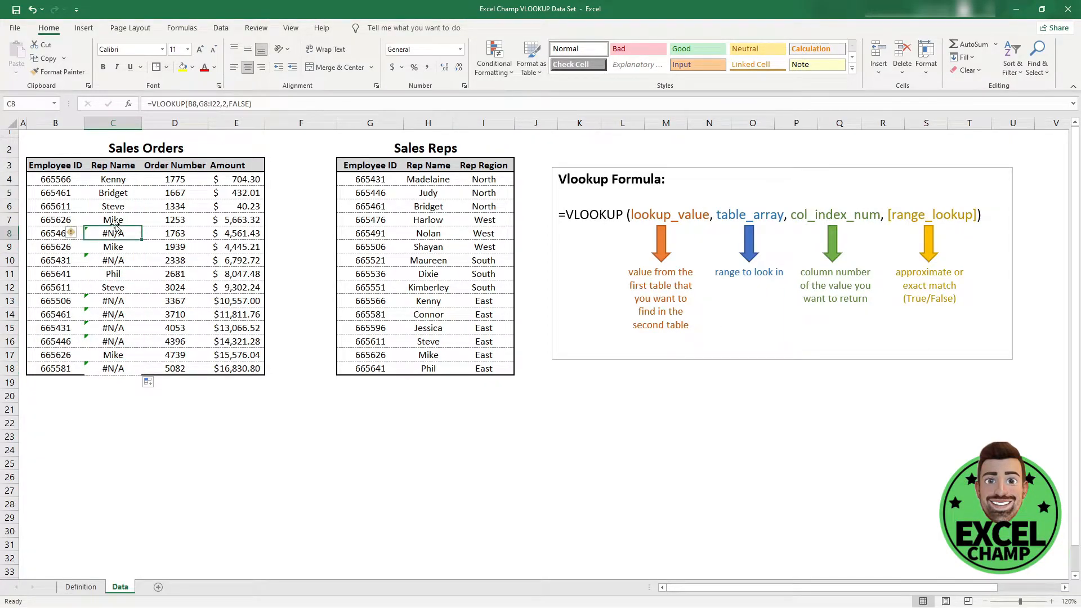
{"action": "left_click", "coordinate": [208, 104]}
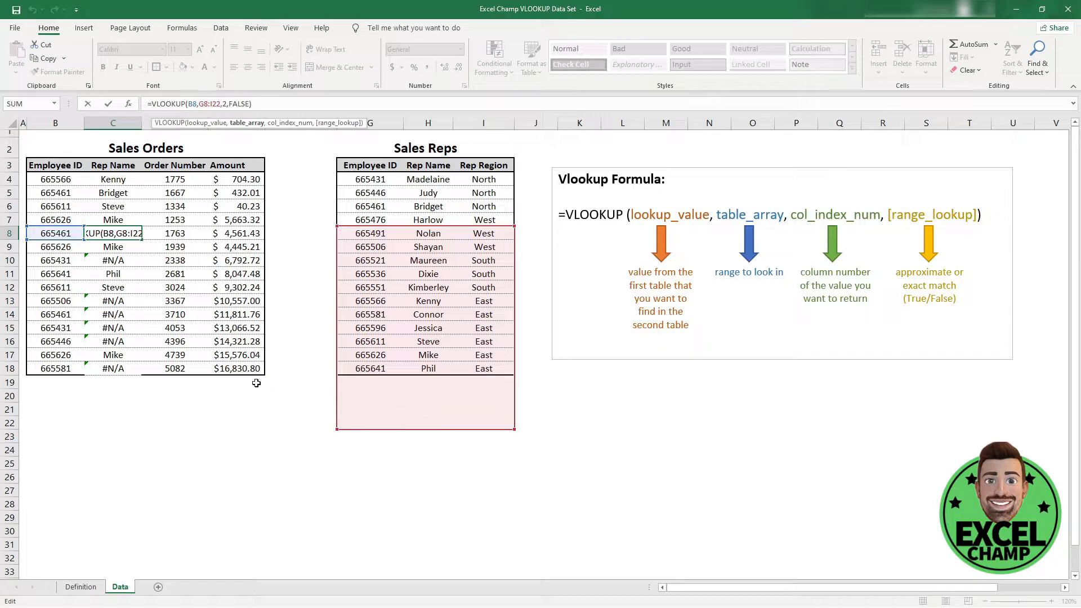
{"action": "key", "text": "Return"}
{"action": "left_click", "coordinate": [117, 316]}
{"action": "key", "text": "F2"}
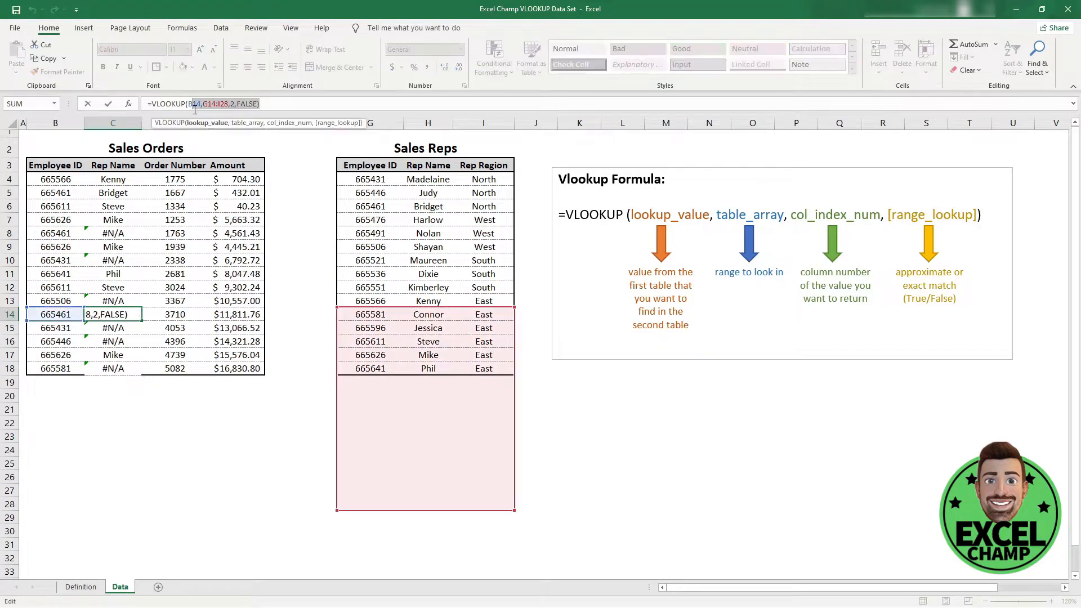
{"action": "key", "text": "Escape"}
Make the table array in C4 the absolute range $G$4:$I$18 and fill the formula down through C18
{"action": "key", "text": "Up"}
{"action": "key", "text": "Up"}
{"action": "key", "text": "Up"}
{"action": "key", "text": "Up"}
{"action": "key", "text": "Up"}
{"action": "key", "text": "Up"}
{"action": "key", "text": "Up"}
{"action": "key", "text": "Up"}
{"action": "key", "text": "Up"}
{"action": "key", "text": "Up"}
{"action": "left_click", "coordinate": [202, 104]}
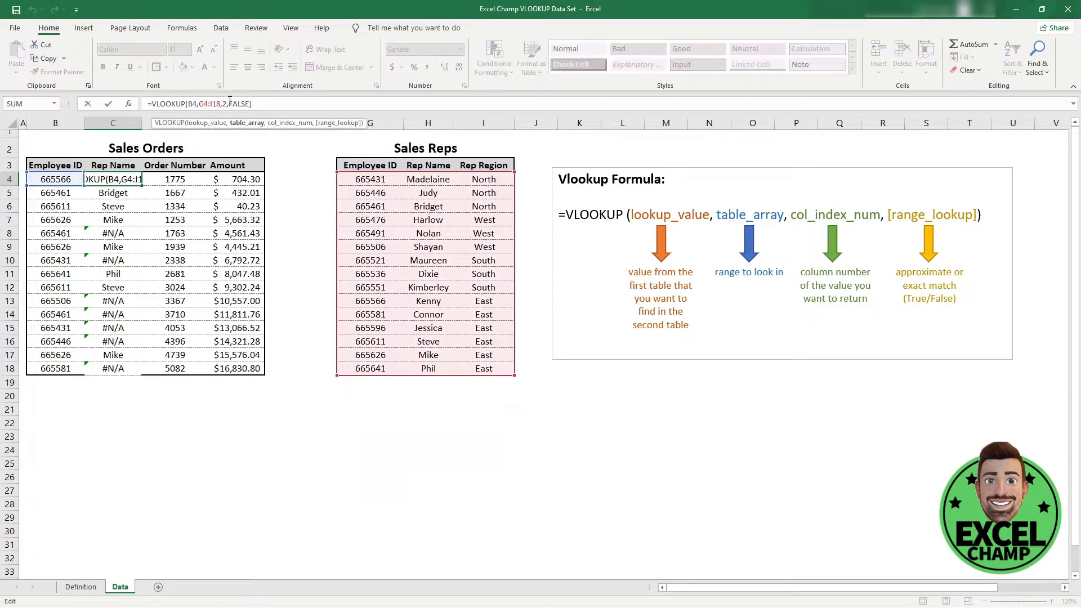
{"action": "key", "text": "F4"}
{"action": "left_click", "coordinate": [226, 103]}
{"action": "key", "text": "F4"}
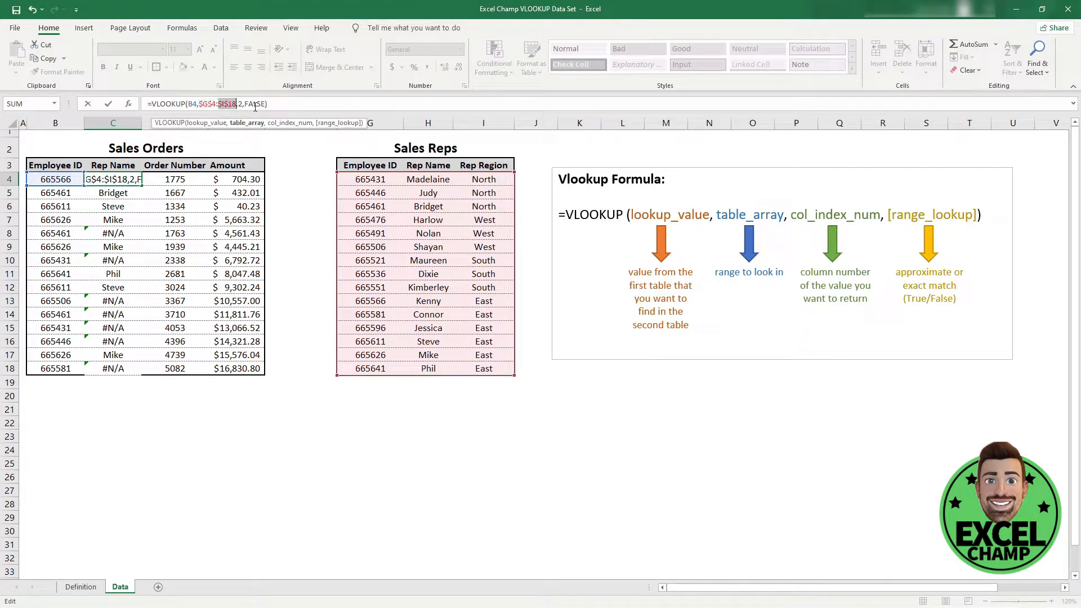
{"action": "key", "text": "Return"}
{"action": "left_click", "coordinate": [114, 179]}
{"action": "left_click_drag", "start_coordinate": [143, 186], "coordinate": [134, 375]}
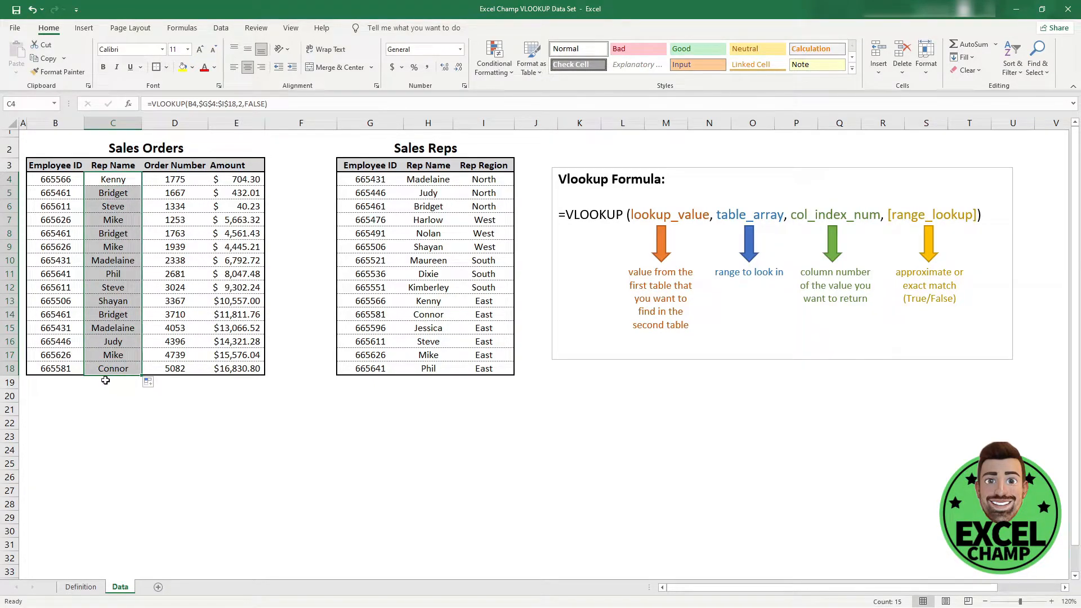
Inspect the table array range in the last order's VLOOKUP formula in C18
{"action": "left_click", "coordinate": [112, 365]}
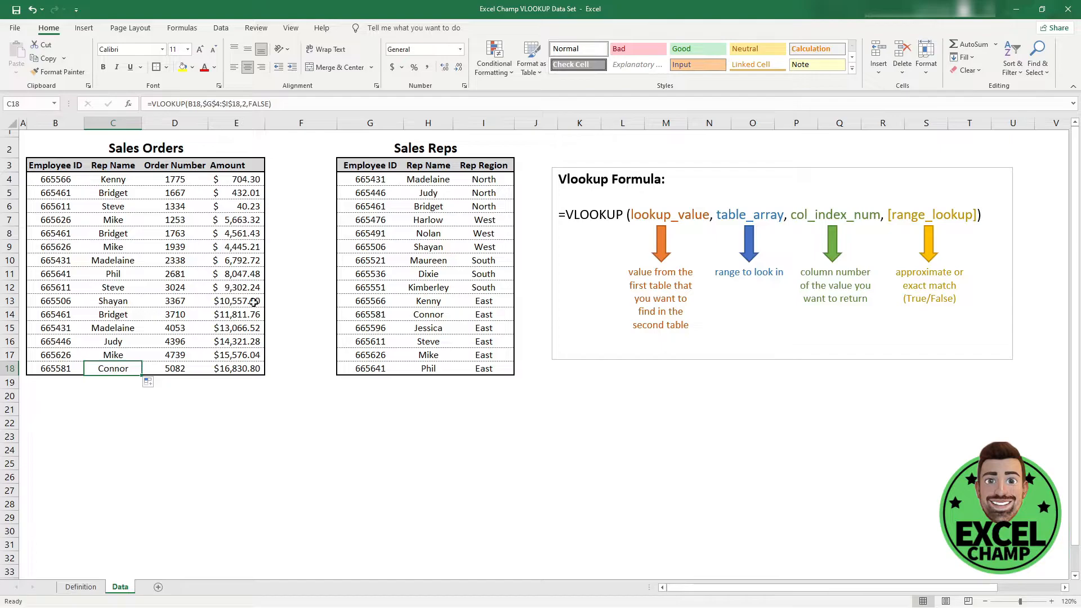
{"action": "left_click", "coordinate": [216, 104]}
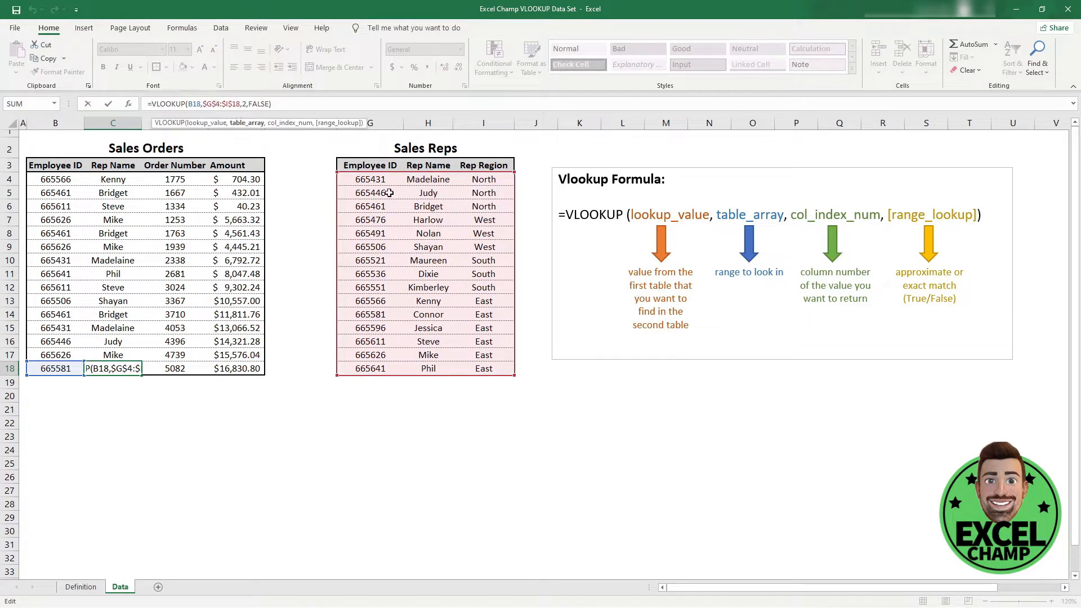
{"action": "key", "text": "Escape"}
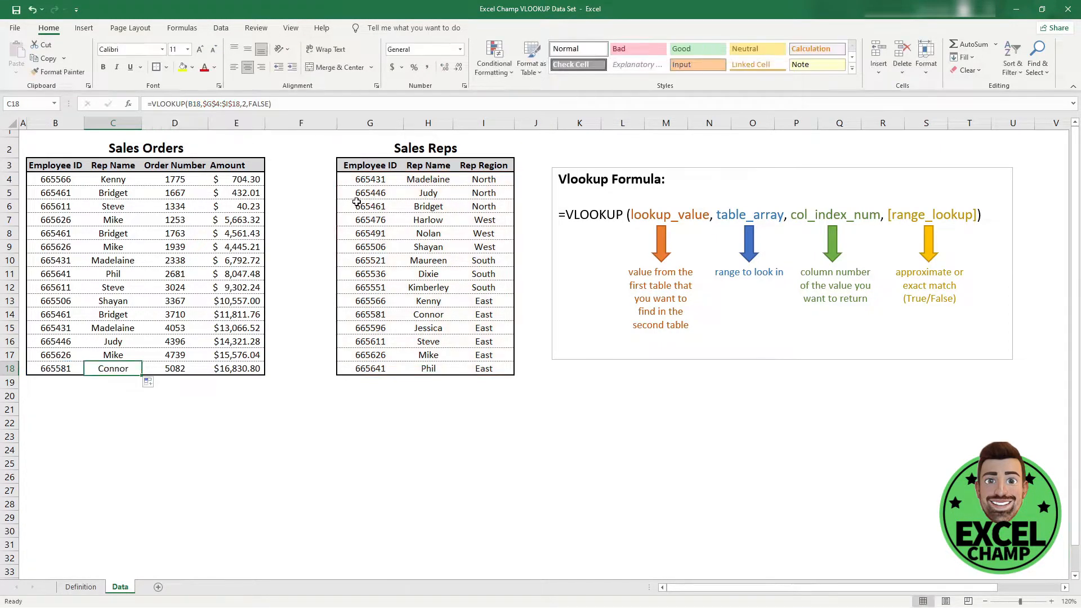
Append -1 to the first order's employee ID in B4 and check the lookup formula in C4
{"action": "left_click", "coordinate": [63, 179]}
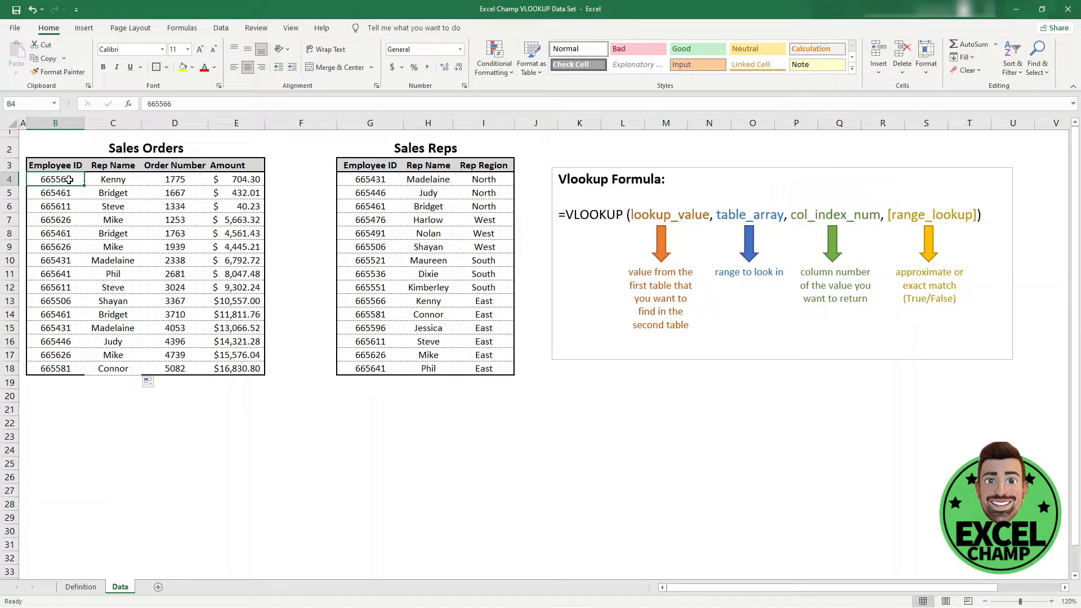
{"action": "left_click", "coordinate": [373, 341]}
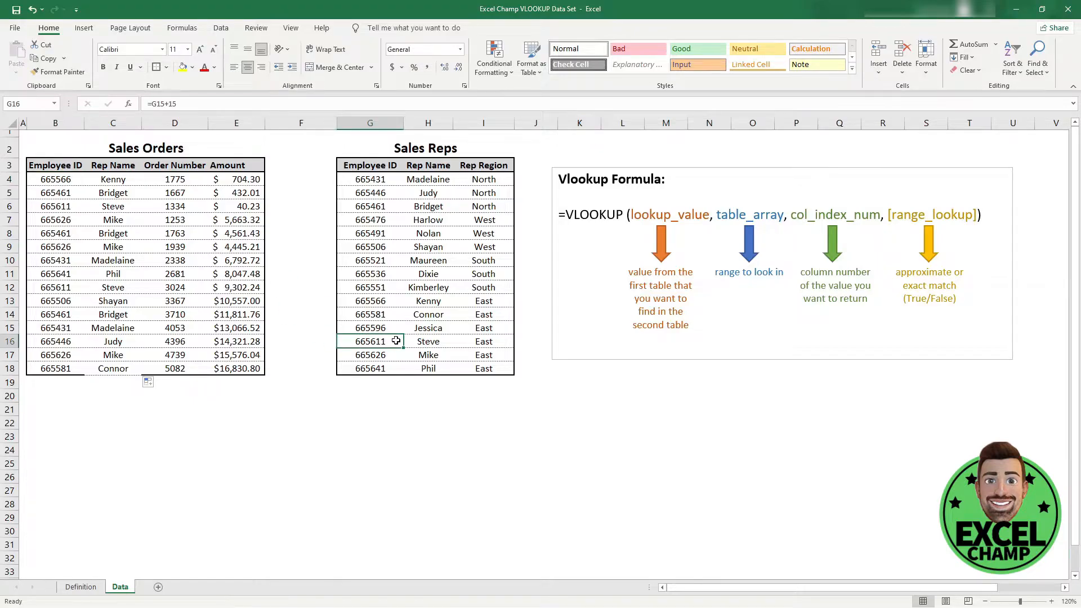
{"action": "left_click", "coordinate": [69, 181]}
{"action": "left_click", "coordinate": [184, 104]}
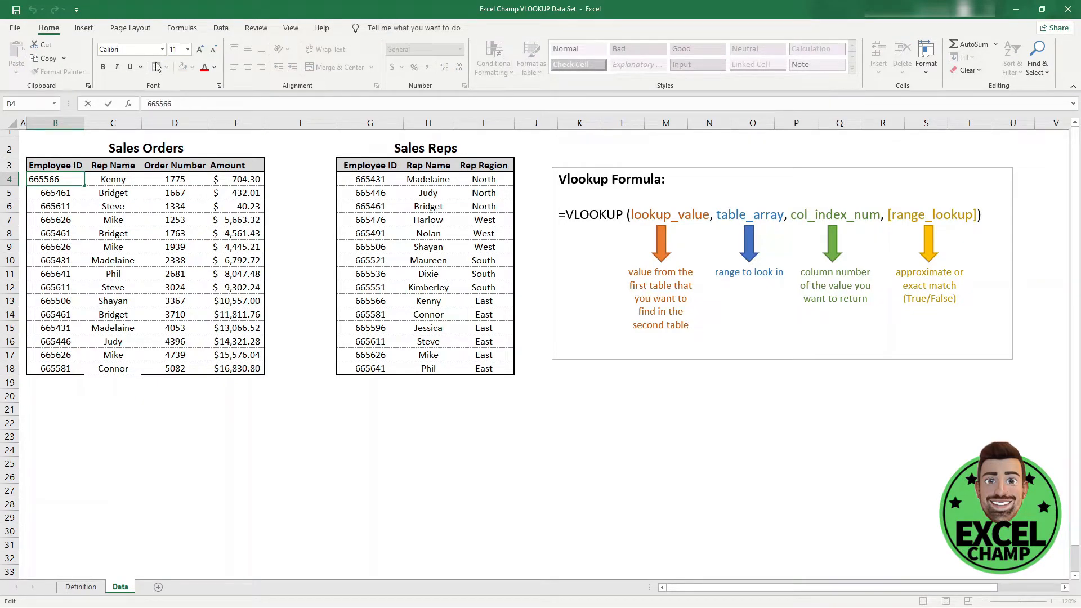
{"action": "type", "text": "-1"}
{"action": "key", "text": "Return"}
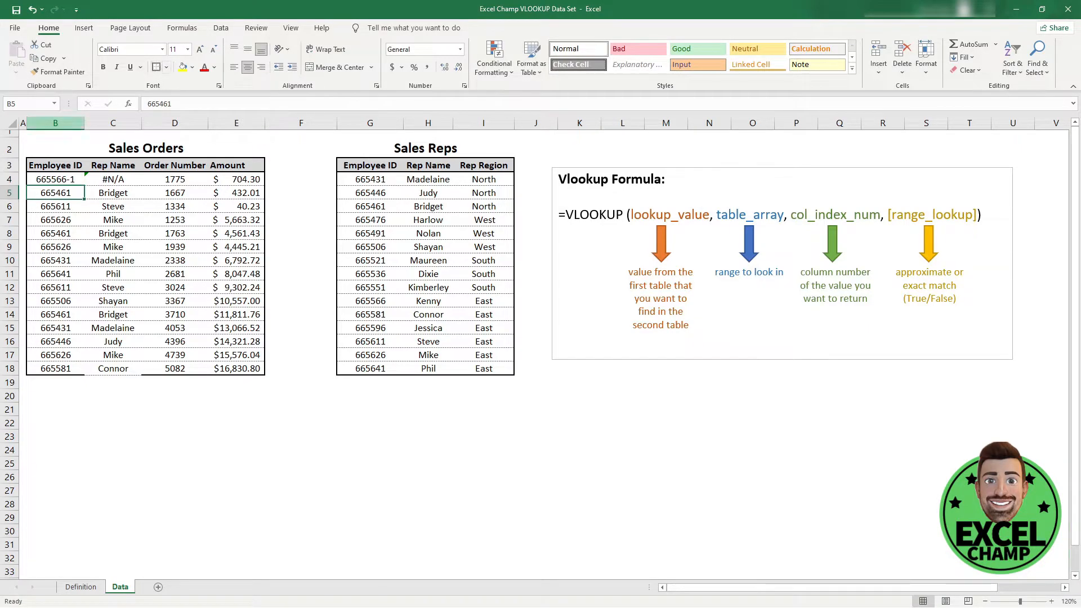
{"action": "left_click", "coordinate": [121, 178]}
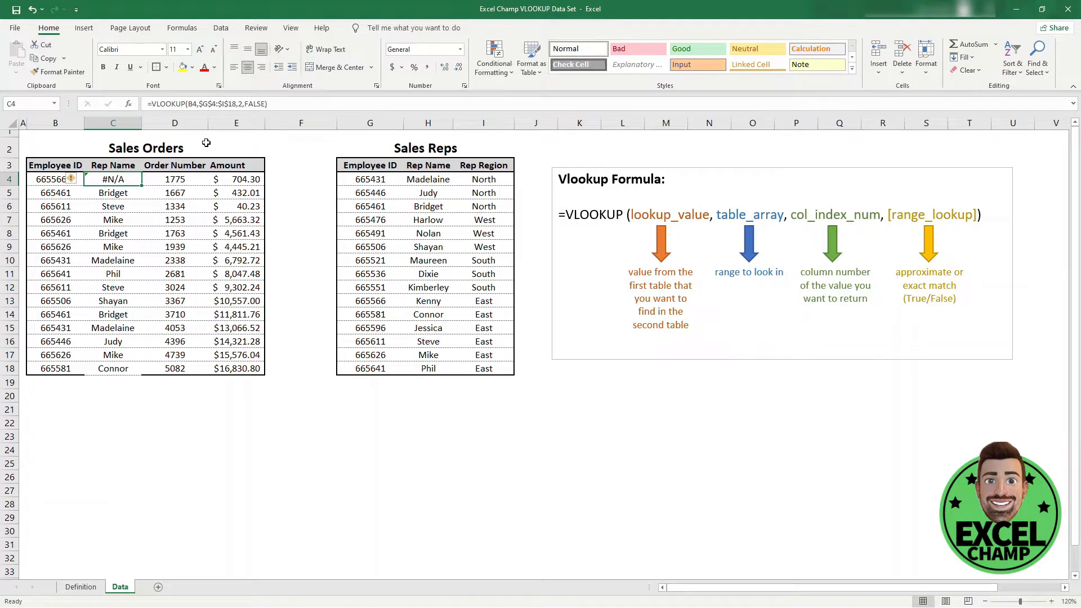
{"action": "left_click", "coordinate": [49, 180]}
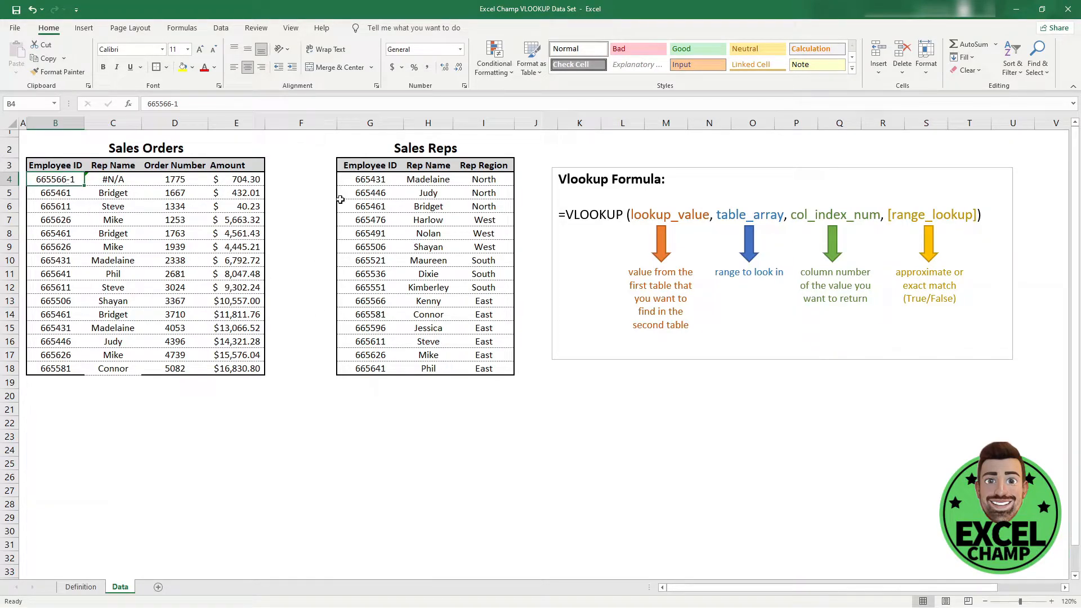
Compare B4 with the Sales Reps ID list, remove the -1 suffix from B4, and check the lookup formula in C4
{"action": "left_click_drag", "start_coordinate": [362, 176], "coordinate": [372, 369]}
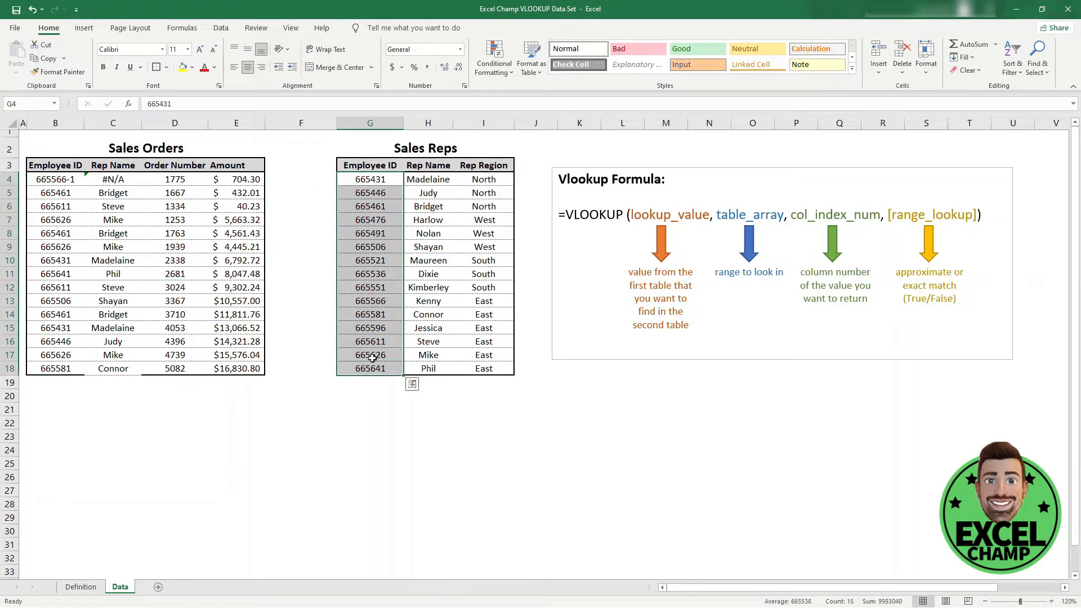
{"action": "left_click", "coordinate": [60, 180]}
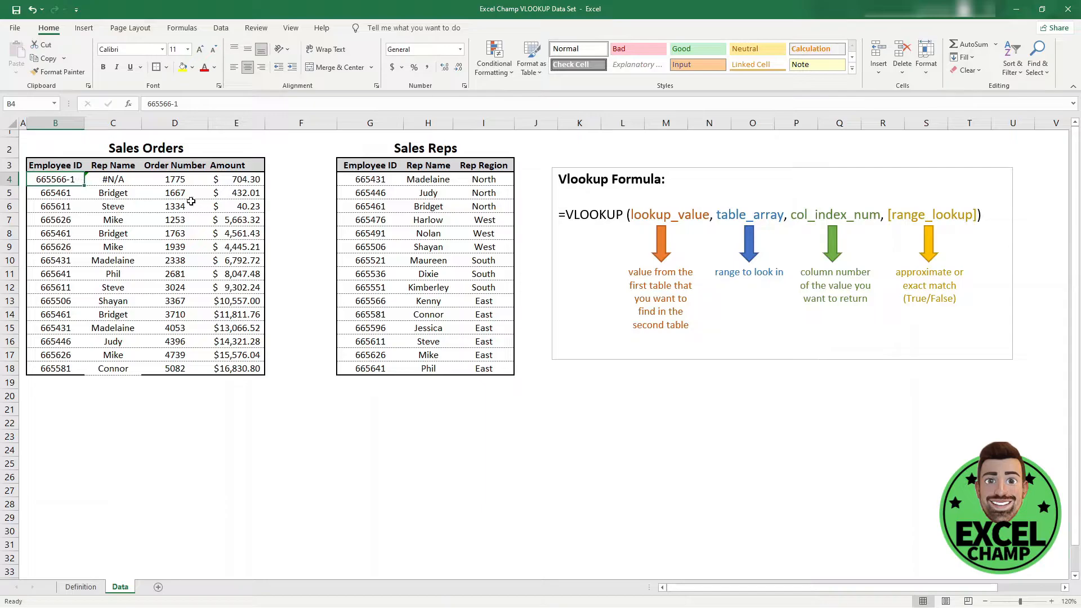
{"action": "left_click", "coordinate": [190, 105]}
{"action": "key", "text": "BackSpace"}
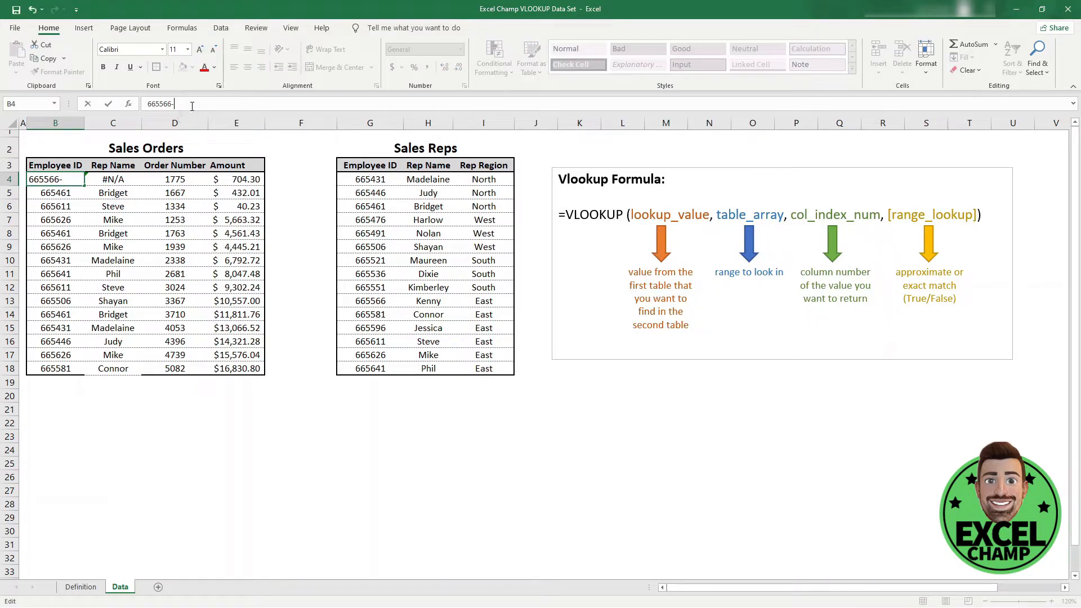
{"action": "key", "text": "Return"}
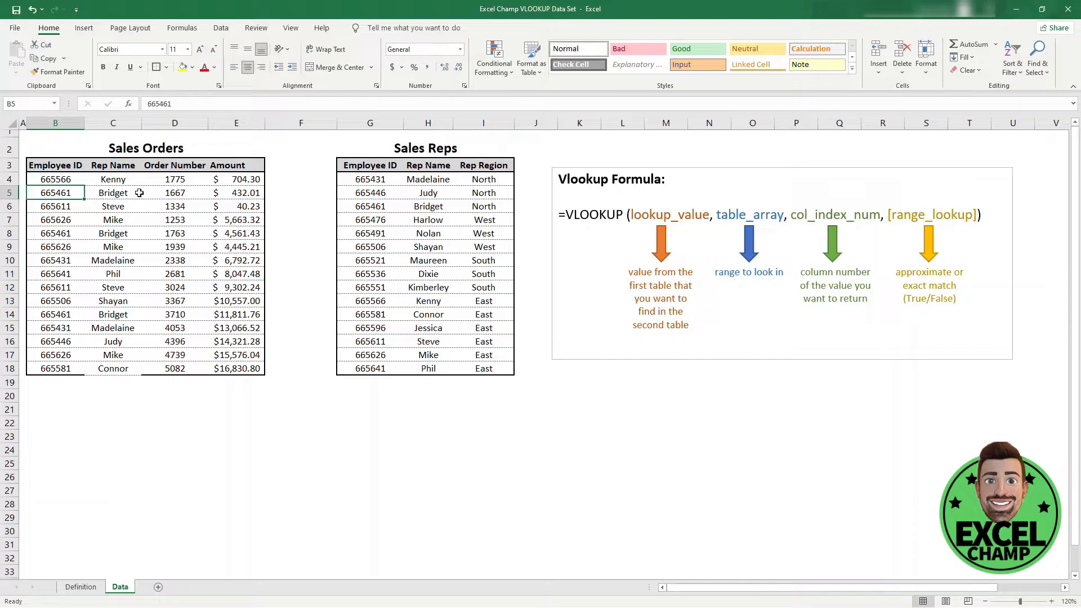
{"action": "left_click", "coordinate": [113, 182]}
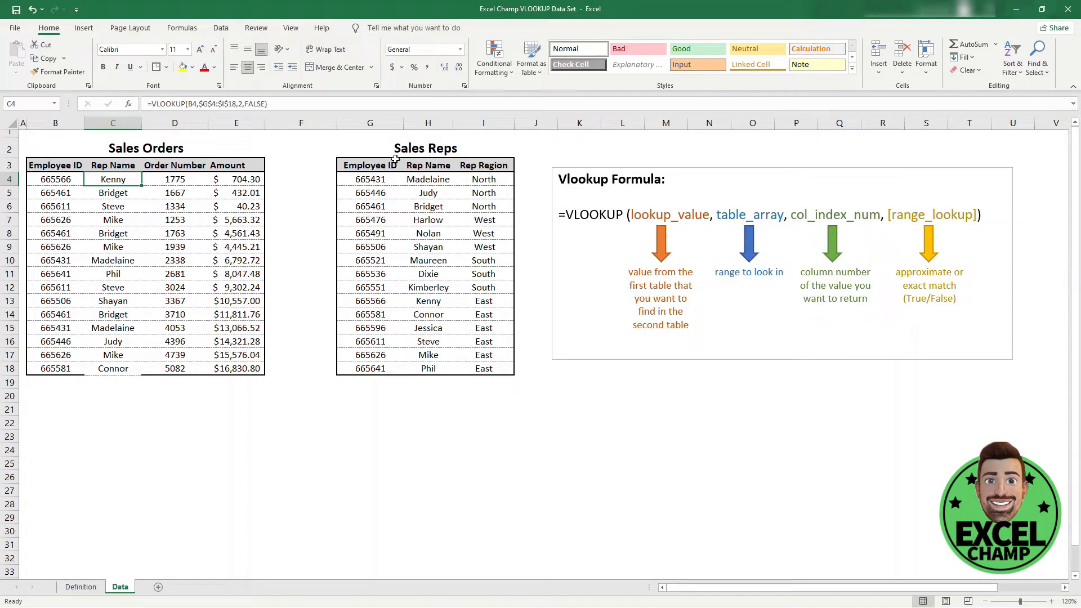
Add a new worksheet and copy the whole Sales Reps table, including its title, to cell C2 on that sheet
{"action": "left_click_drag", "start_coordinate": [389, 153], "coordinate": [484, 369]}
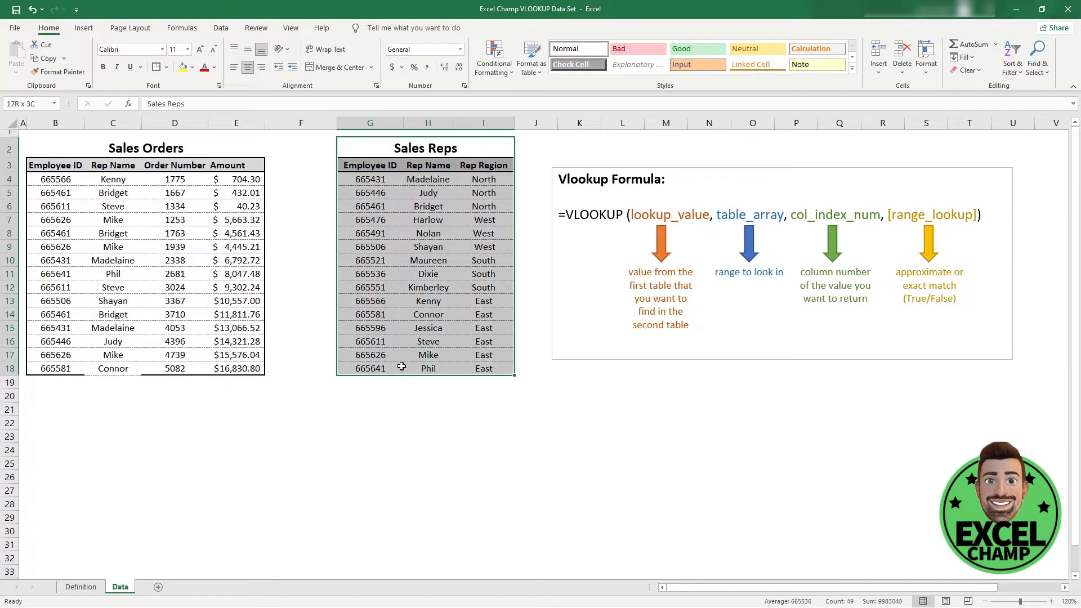
{"action": "left_click", "coordinate": [158, 587]}
{"action": "left_click", "coordinate": [125, 588]}
{"action": "left_click", "coordinate": [150, 588]}
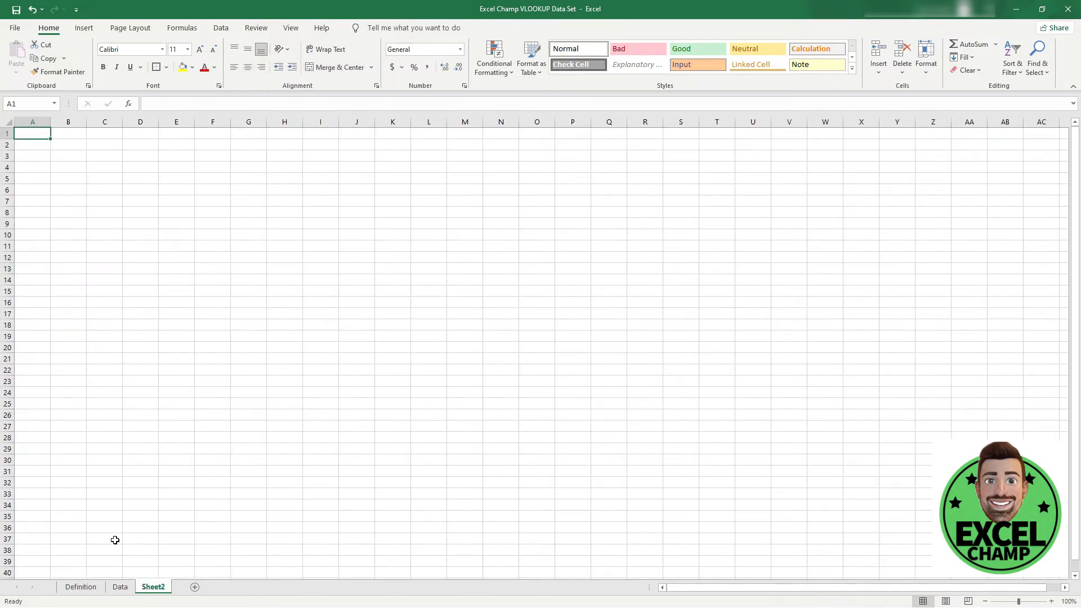
{"action": "left_click", "coordinate": [120, 587]}
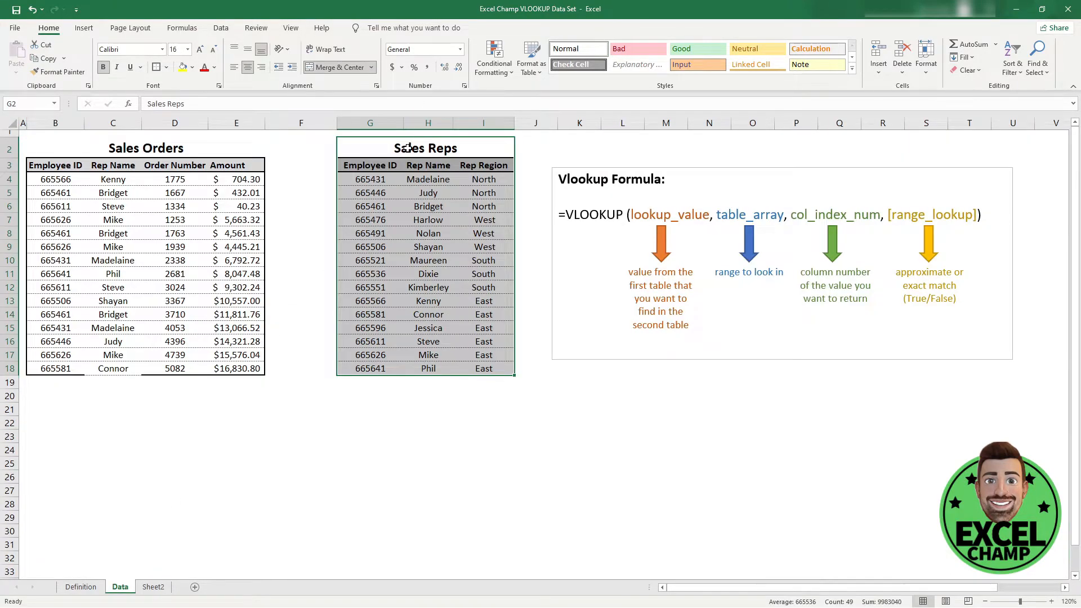
{"action": "key", "text": "ctrl+c"}
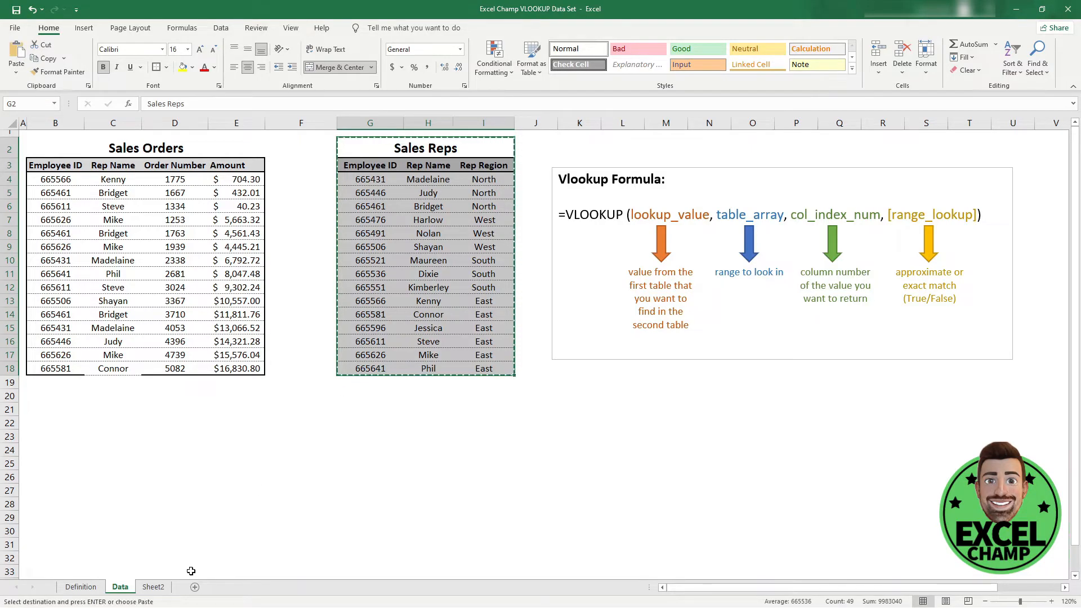
{"action": "left_click", "coordinate": [153, 587]}
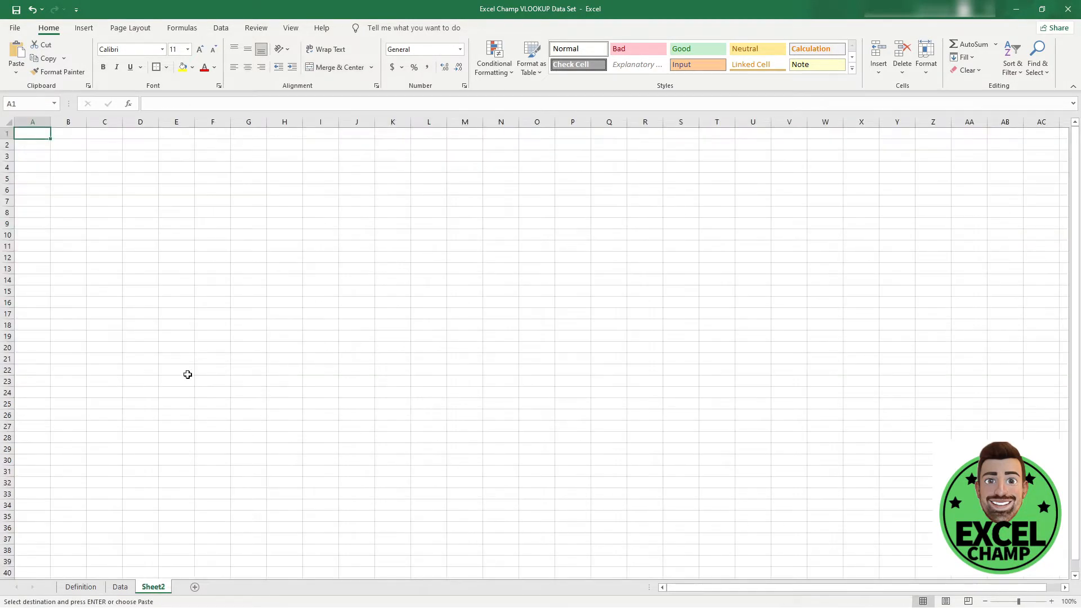
{"action": "left_click", "coordinate": [107, 143]}
{"action": "key", "text": "ctrl+v"}
Autofit the widths of columns C through E to the copied Sales Reps table on Sheet2
{"action": "left_click_drag", "start_coordinate": [112, 129], "coordinate": [189, 122]}
{"action": "double_click", "coordinate": [195, 121]}
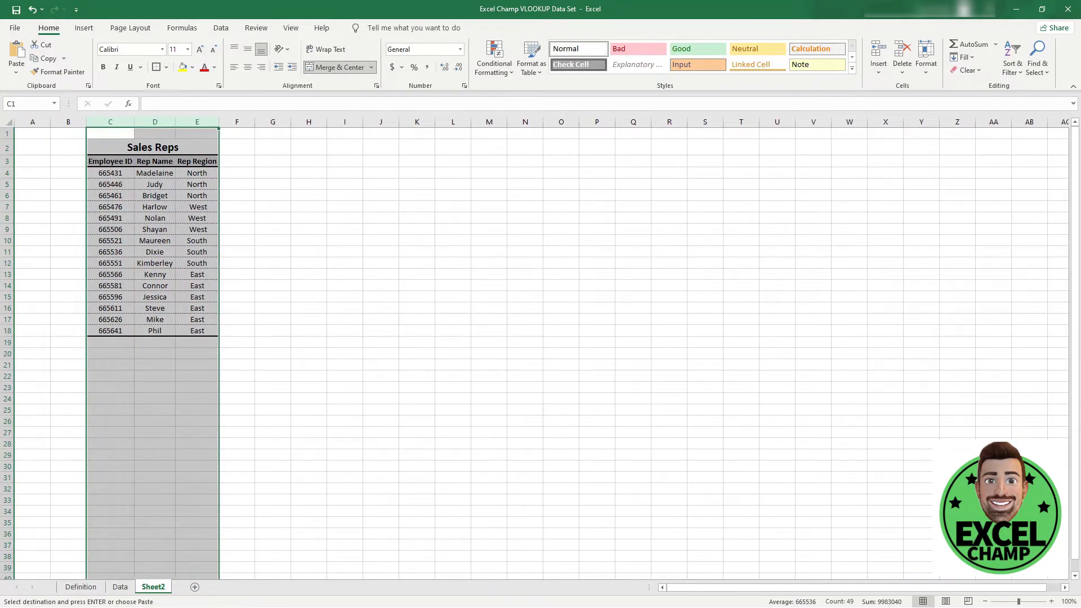
{"action": "left_click", "coordinate": [1052, 602]}
{"action": "left_click", "coordinate": [1052, 602]}
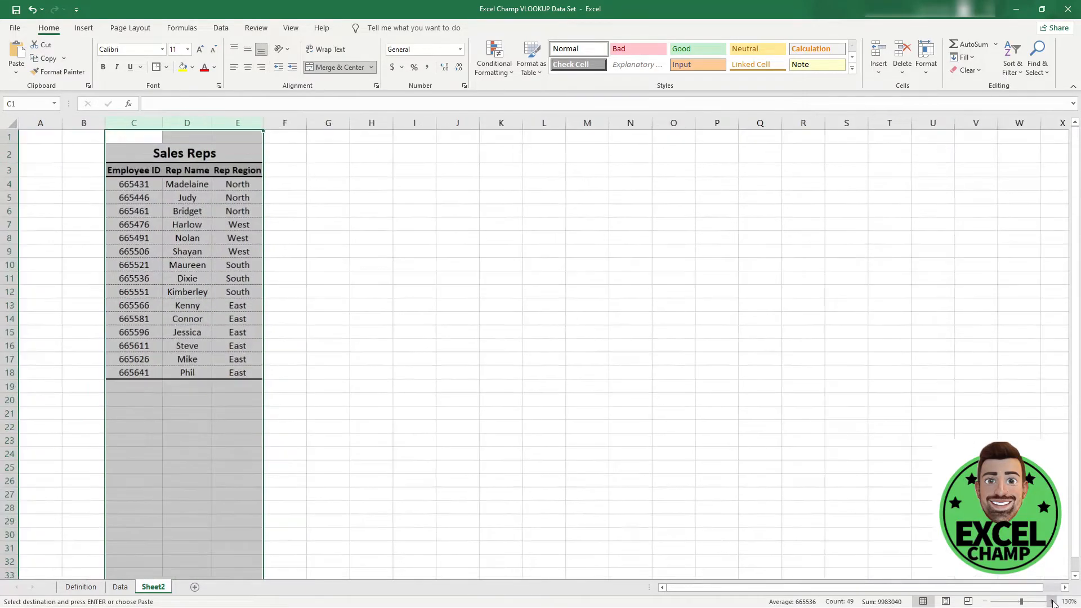
{"action": "left_click", "coordinate": [1052, 602]}
Clear the VLOOKUP formulas from the Rep Name cells C4:C18 on the Data sheet
{"action": "left_click", "coordinate": [120, 587]}
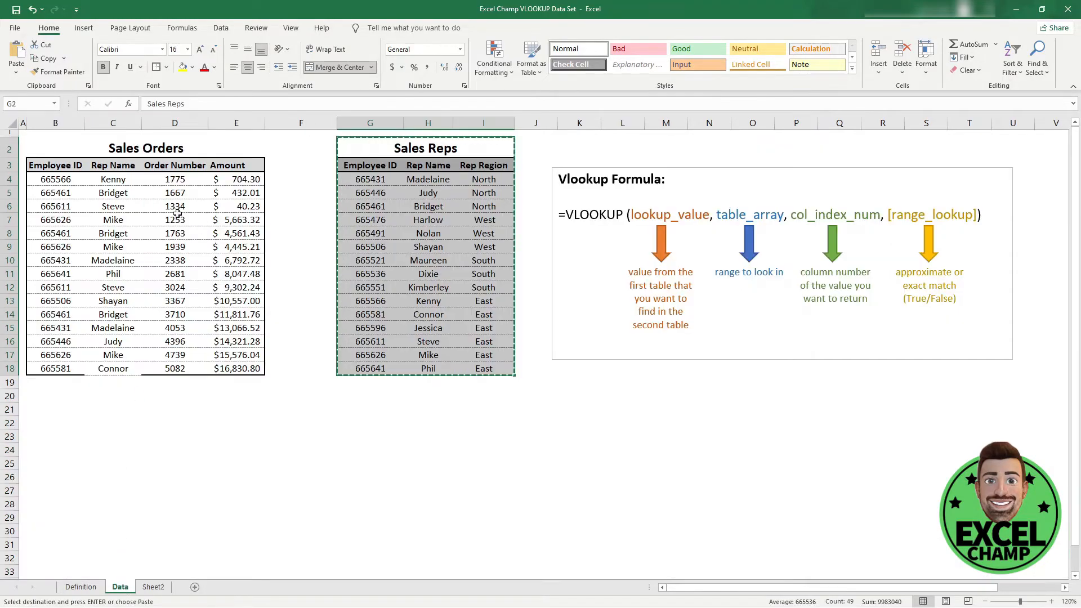
{"action": "left_click_drag", "start_coordinate": [130, 181], "coordinate": [113, 369]}
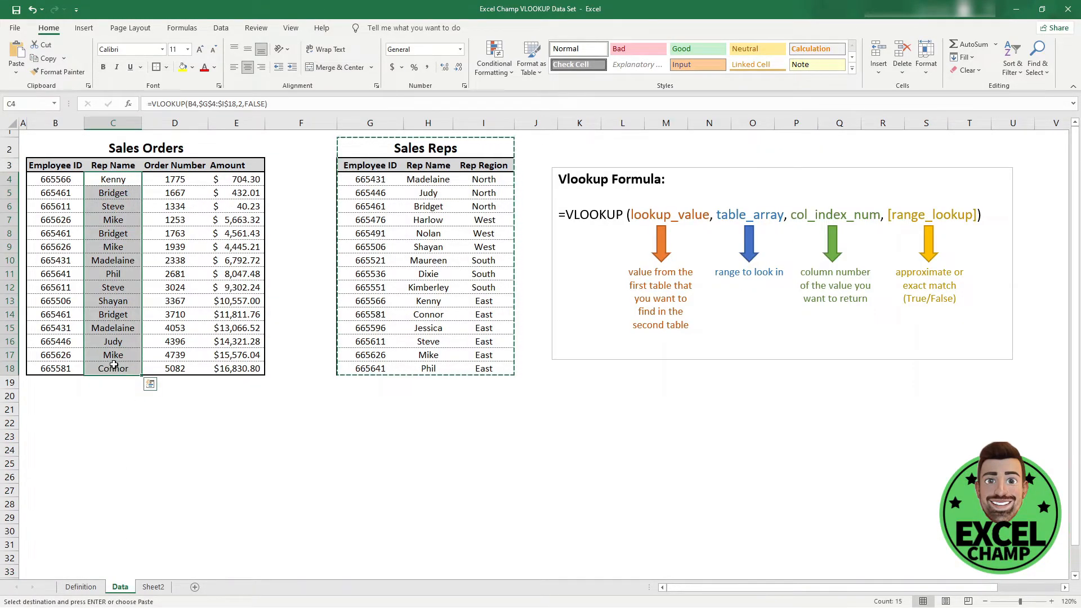
{"action": "key", "text": "Delete"}
Start a VLOOKUP formula in C4 with B4 as lookup value and Sheet2!C4:E18 as table array
{"action": "left_click", "coordinate": [122, 178]}
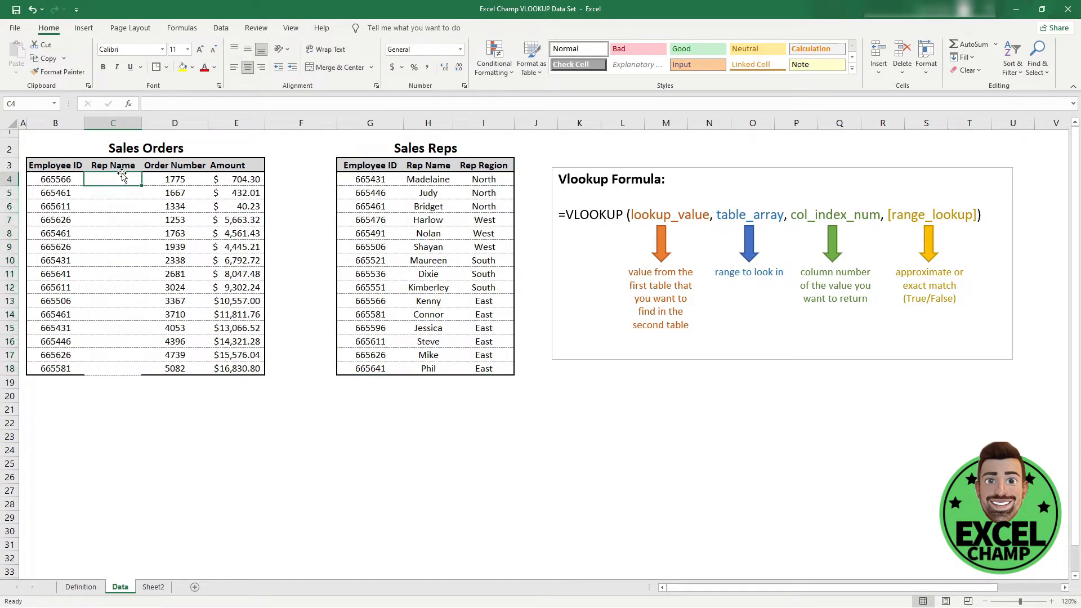
{"action": "type", "text": "=vl"}
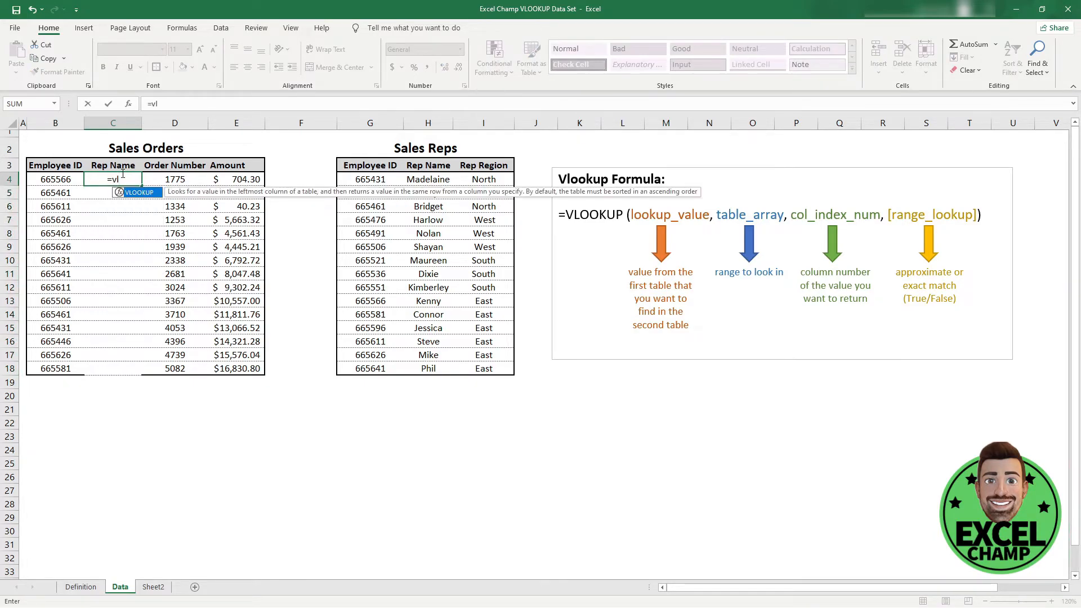
{"action": "double_click", "coordinate": [149, 193]}
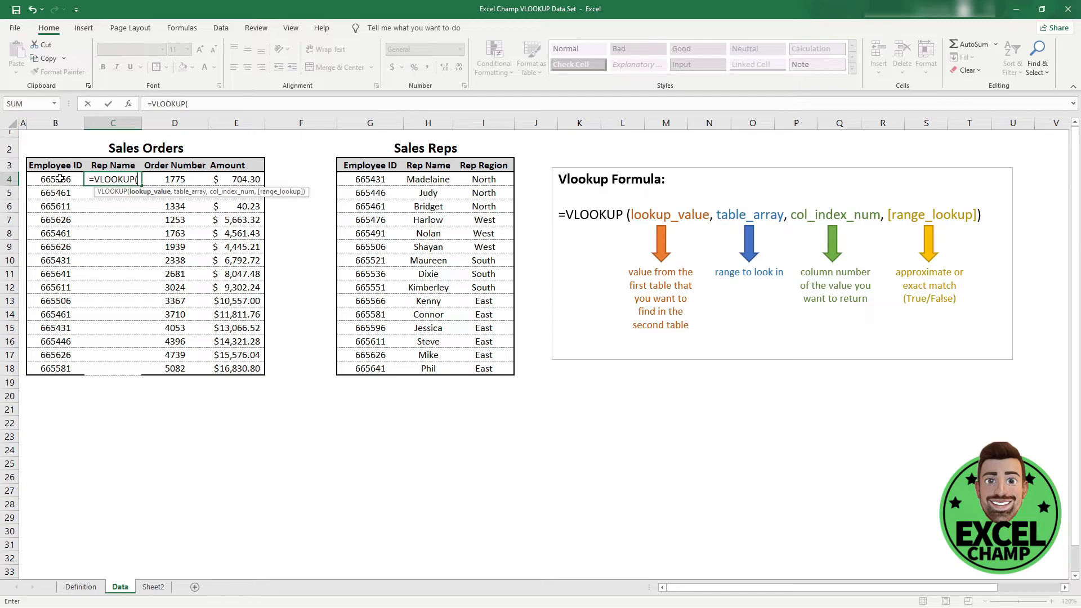
{"action": "left_click", "coordinate": [60, 178]}
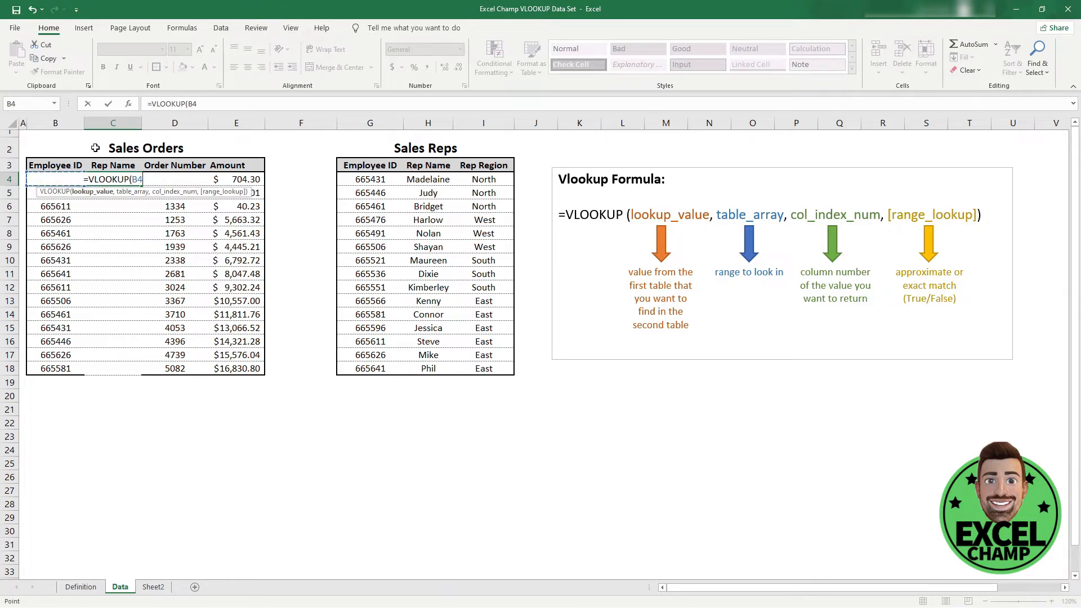
{"action": "type", "text": ","}
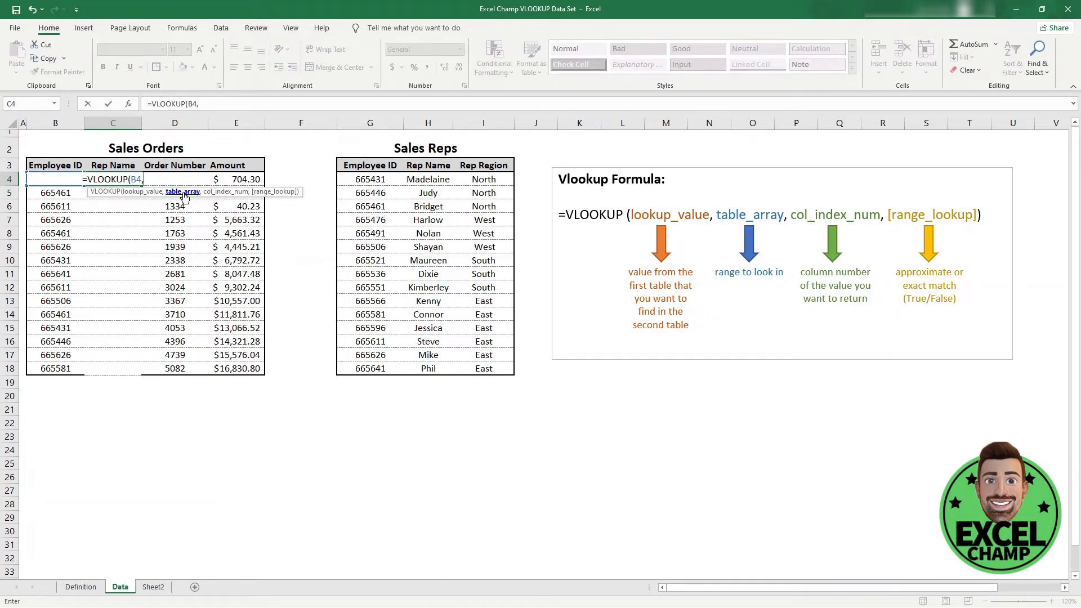
{"action": "left_click", "coordinate": [153, 588]}
{"action": "left_click_drag", "start_coordinate": [141, 187], "coordinate": [260, 397]}
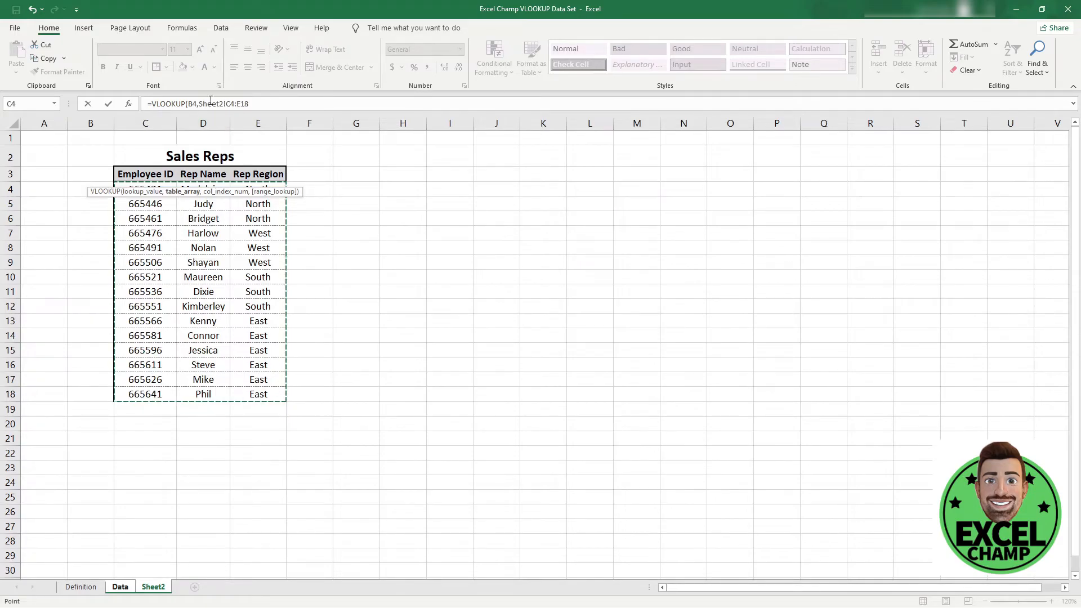
Make the table array in the C4 formula absolute as Sheet2!$C$4:$E$18 and continue to the column index argument
{"action": "left_click", "coordinate": [229, 103]}
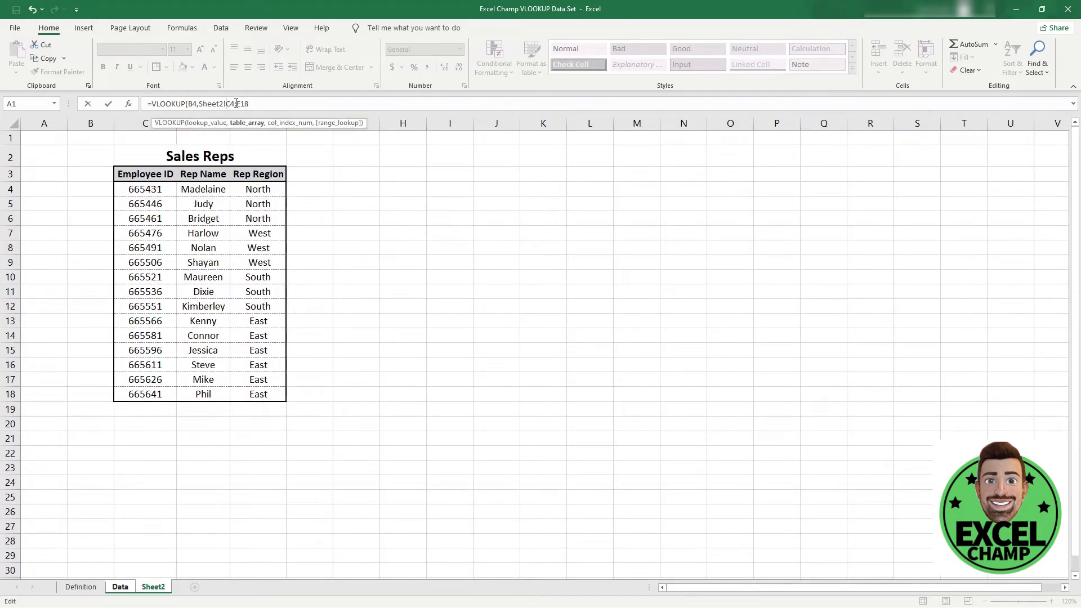
{"action": "key", "text": "F4"}
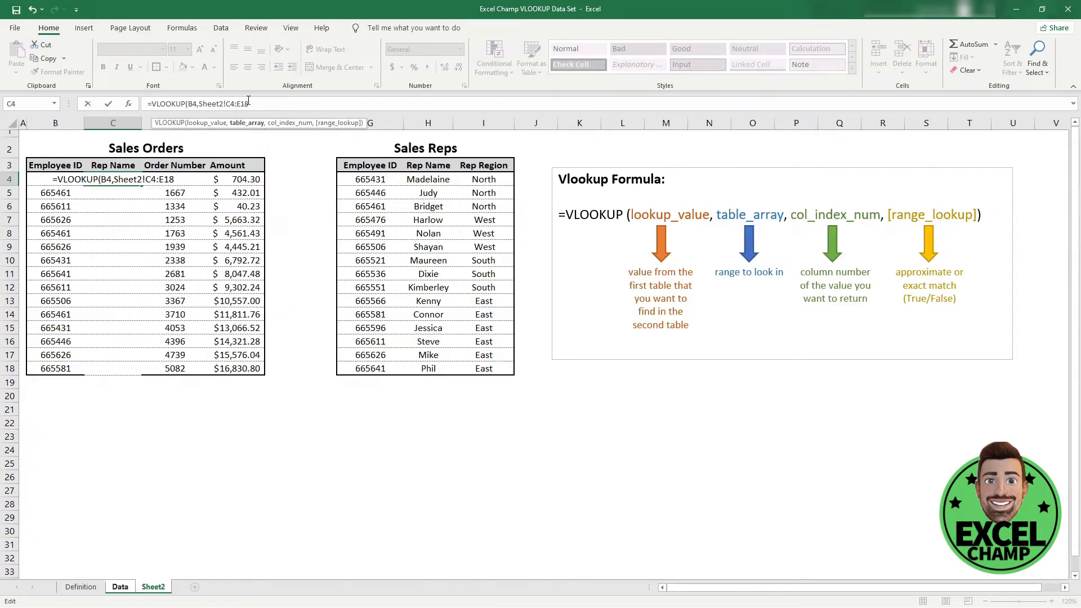
{"action": "left_click", "coordinate": [247, 104]}
{"action": "key", "text": "F4"}
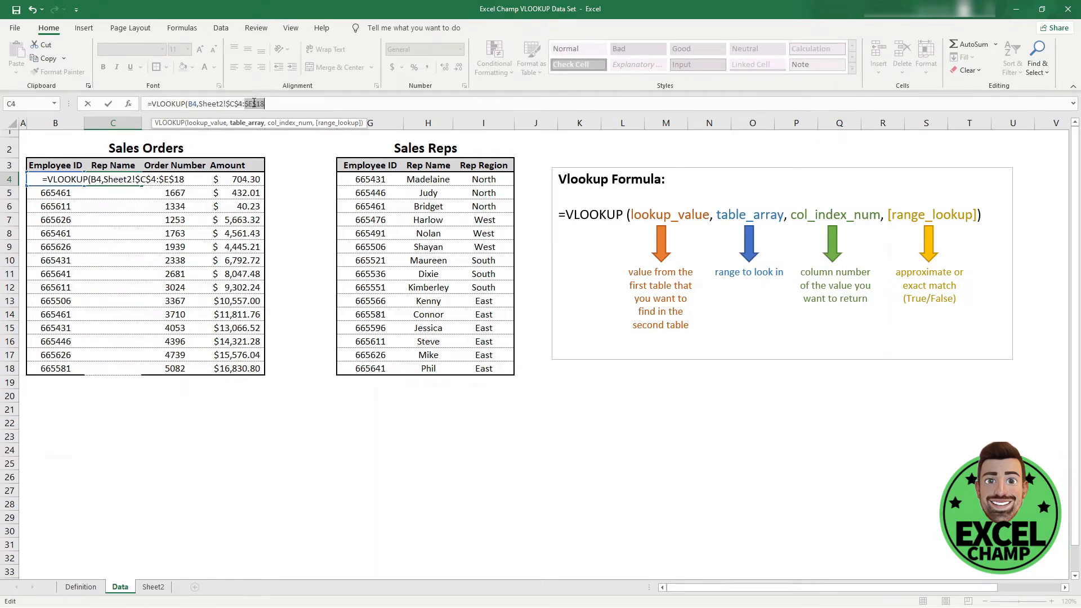
{"action": "type", "text": ","}
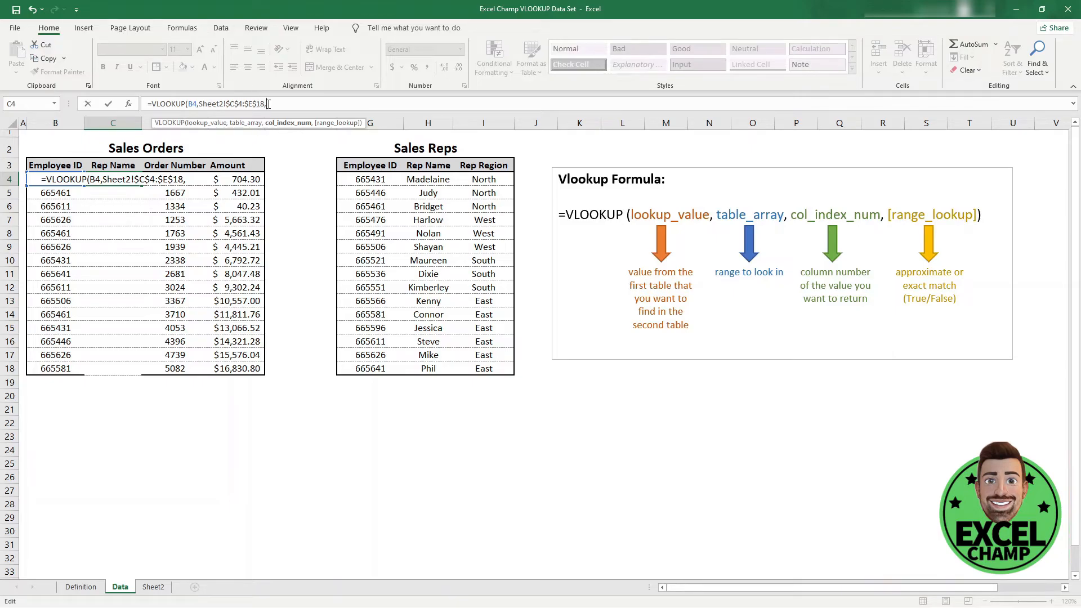
Check the column order of the Sheet2 table for the column index and remove the stray sheet reference from the C4 formula
{"action": "left_click", "coordinate": [151, 587]}
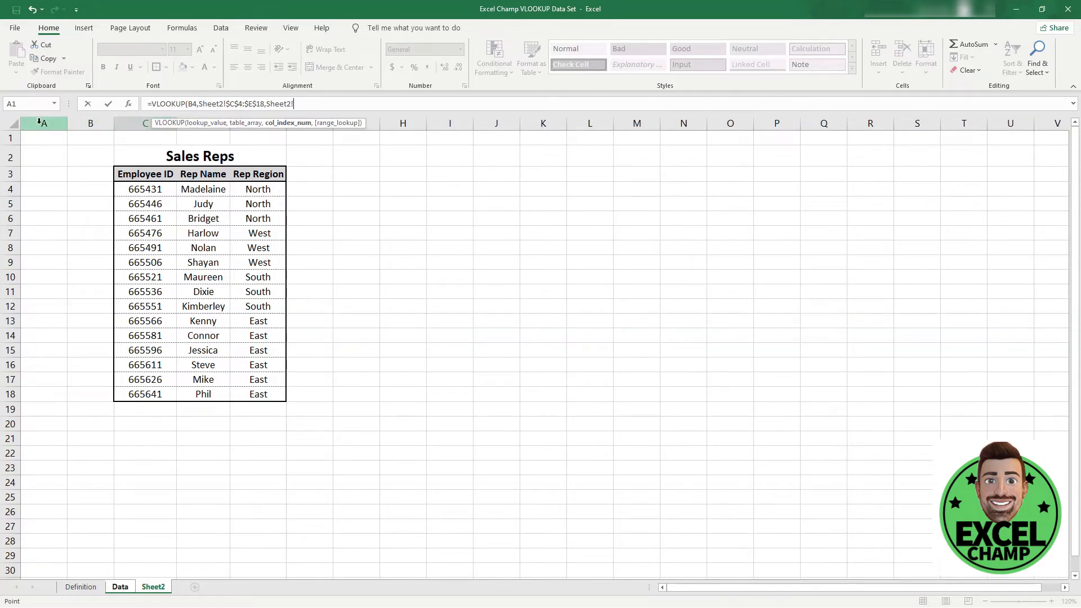
{"action": "left_click", "coordinate": [288, 124]}
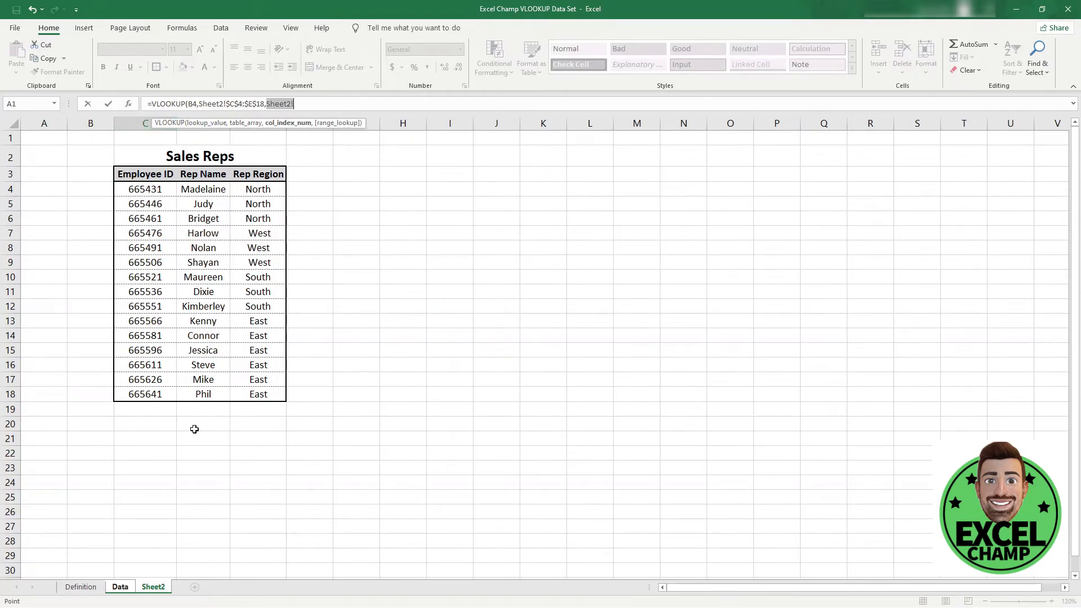
{"action": "left_click", "coordinate": [121, 588]}
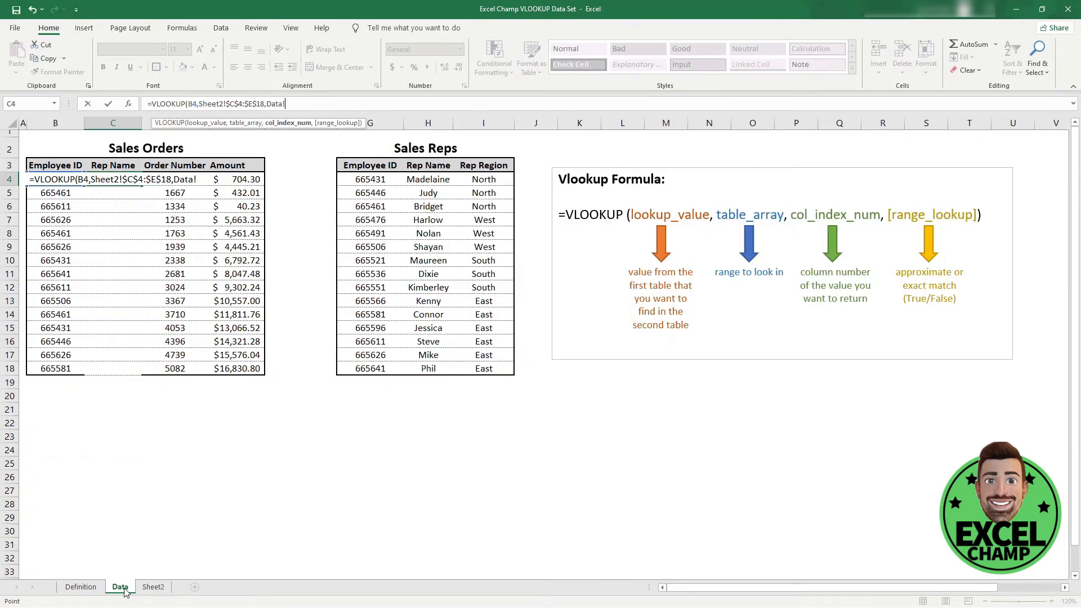
{"action": "left_click", "coordinate": [292, 103]}
{"action": "key", "text": "BackSpace"}
{"action": "key", "text": "BackSpace"}
{"action": "key", "text": "BackSpace"}
{"action": "key", "text": "BackSpace"}
{"action": "key", "text": "BackSpace"}
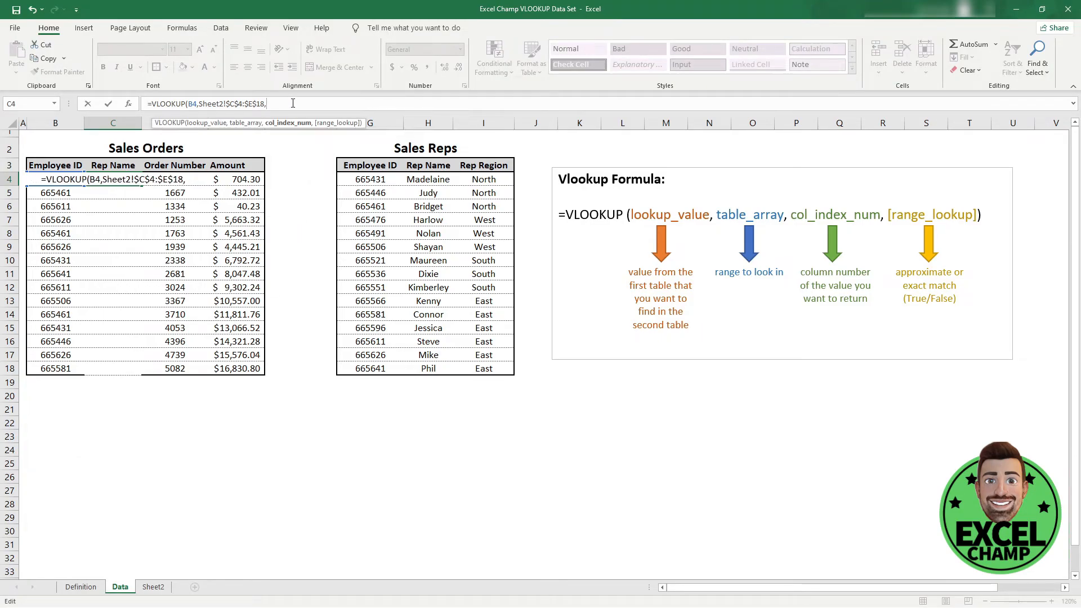
Complete the C4 formula with column index 2 and FALSE for exact match, and fill it down through C18
{"action": "type", "text": "2,"}
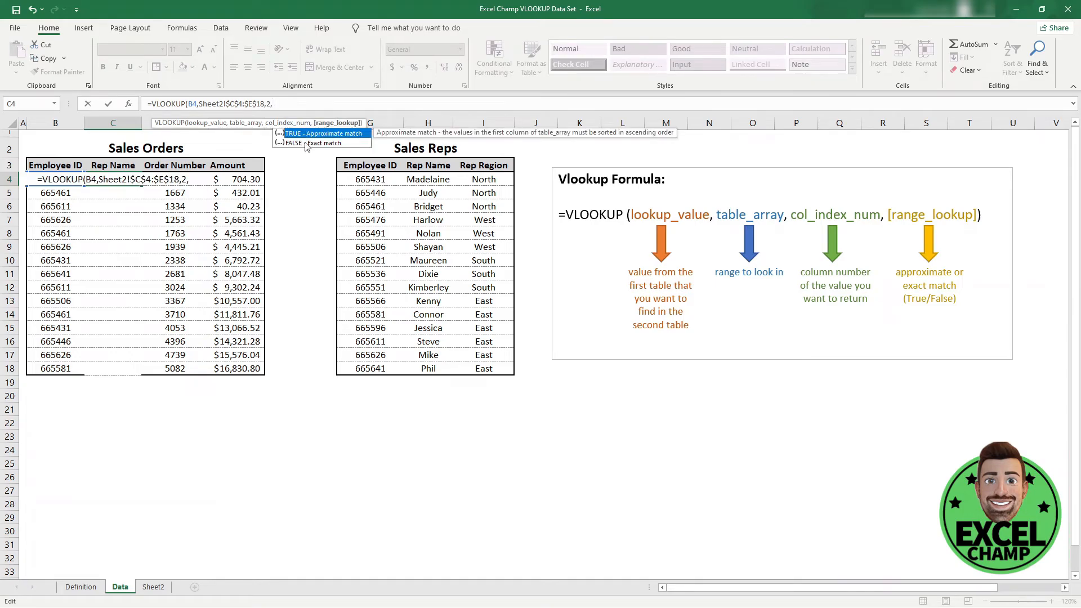
{"action": "double_click", "coordinate": [305, 143]}
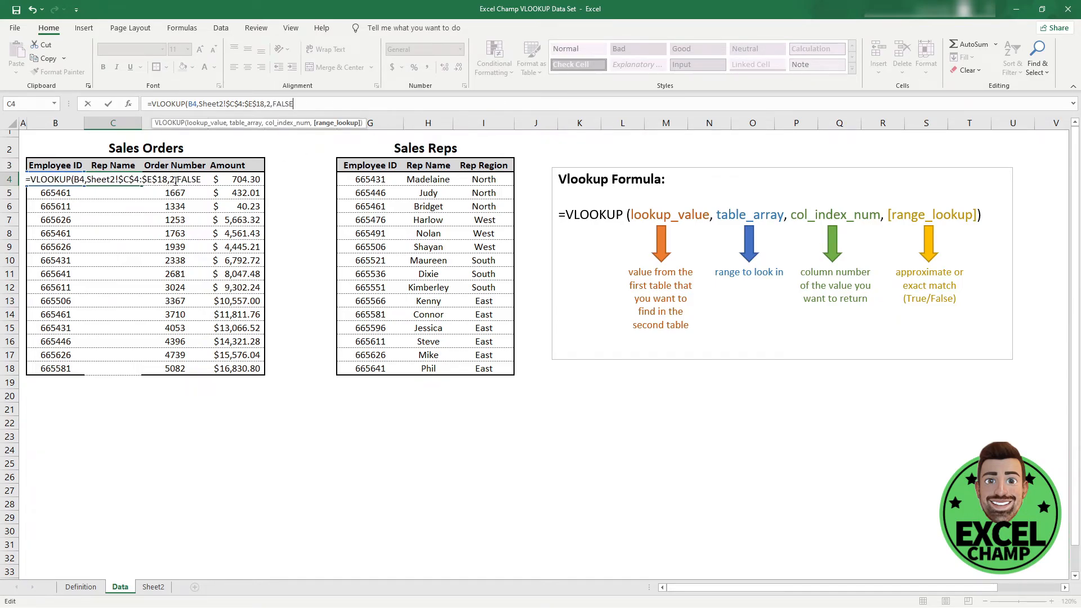
{"action": "type", "text": ")"}
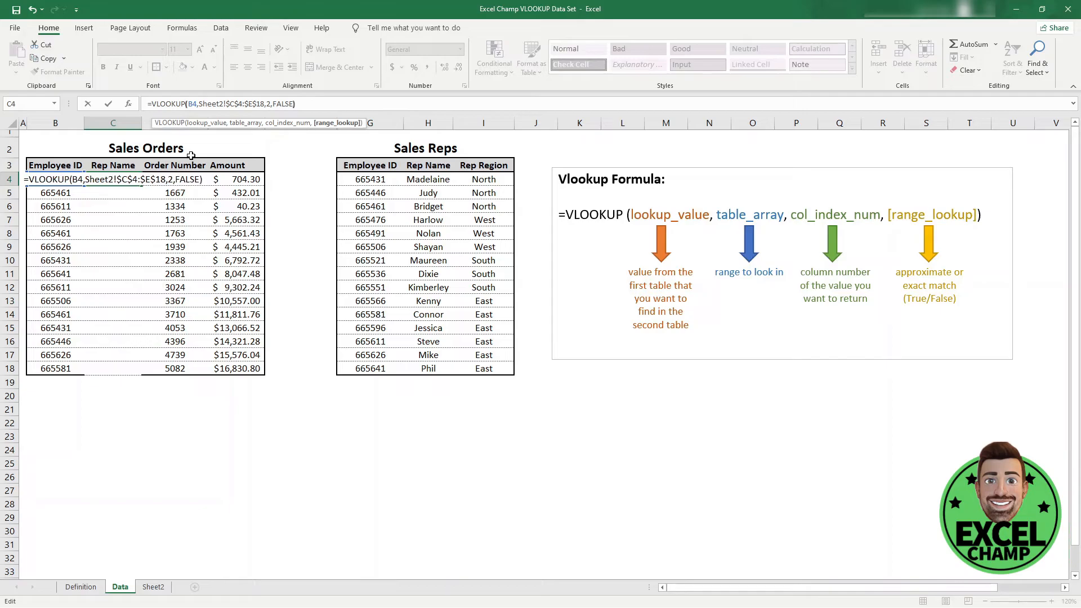
{"action": "key", "text": "Return"}
{"action": "left_click", "coordinate": [119, 181]}
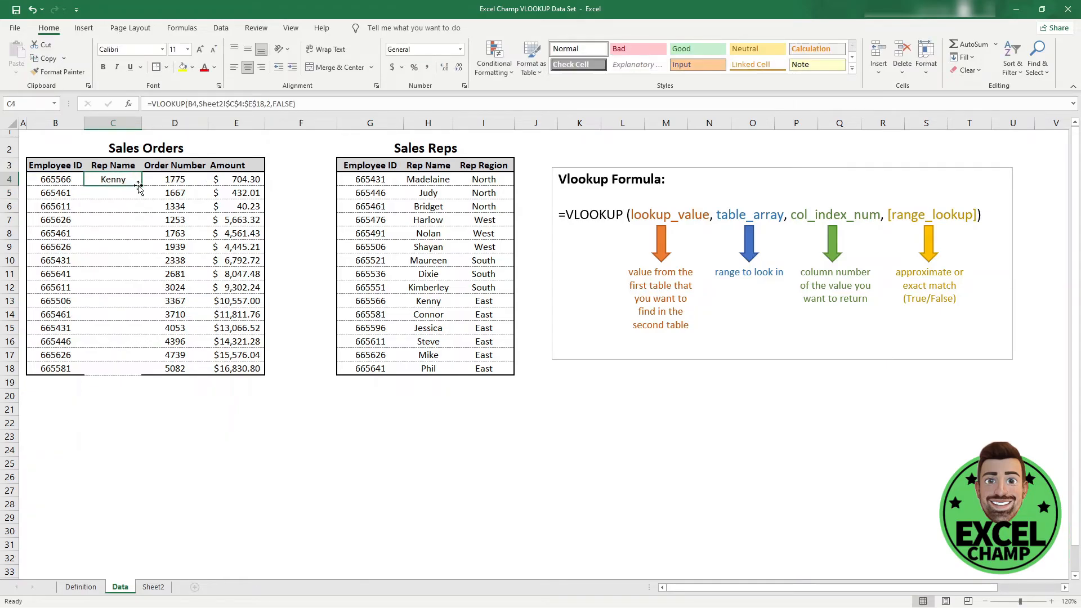
{"action": "left_click_drag", "start_coordinate": [141, 187], "coordinate": [124, 378]}
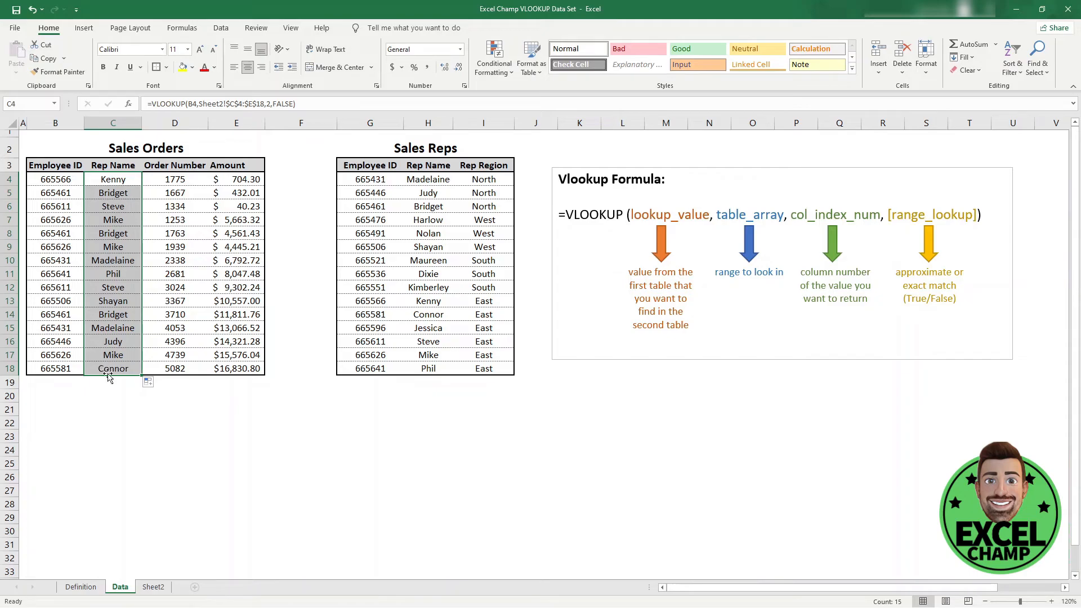